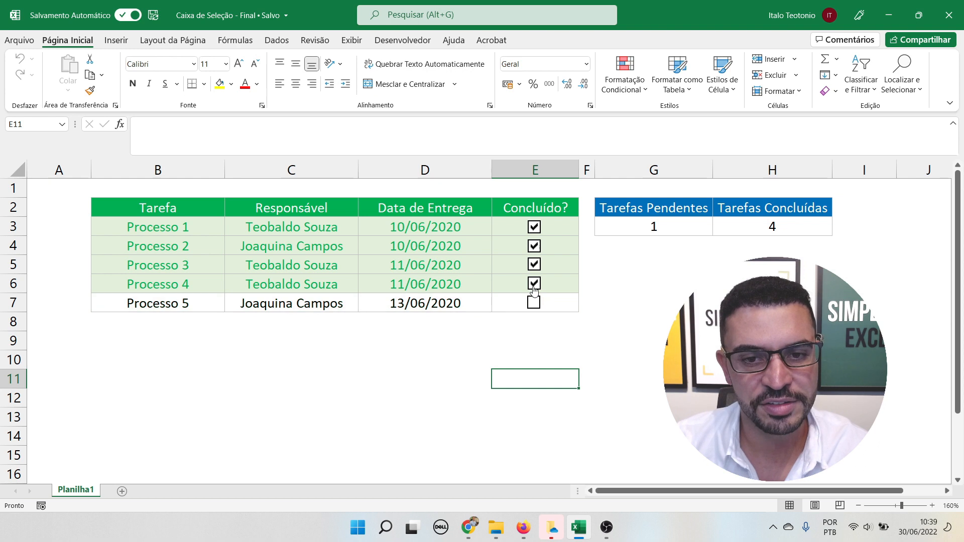
# Step: Toggle the Concluído? check boxes of Processo 2 to Processo 5 in the finished task sheet to test its behaviour
pyautogui.click(534, 264)
pyautogui.click(533, 249)
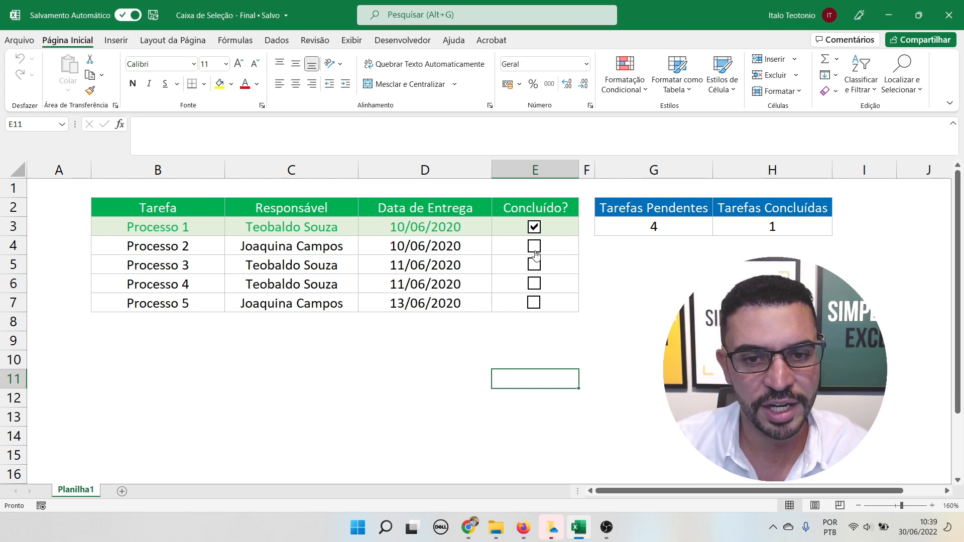
pyautogui.click(535, 248)
pyautogui.click(534, 265)
pyautogui.click(535, 284)
pyautogui.click(535, 302)
pyautogui.click(534, 302)
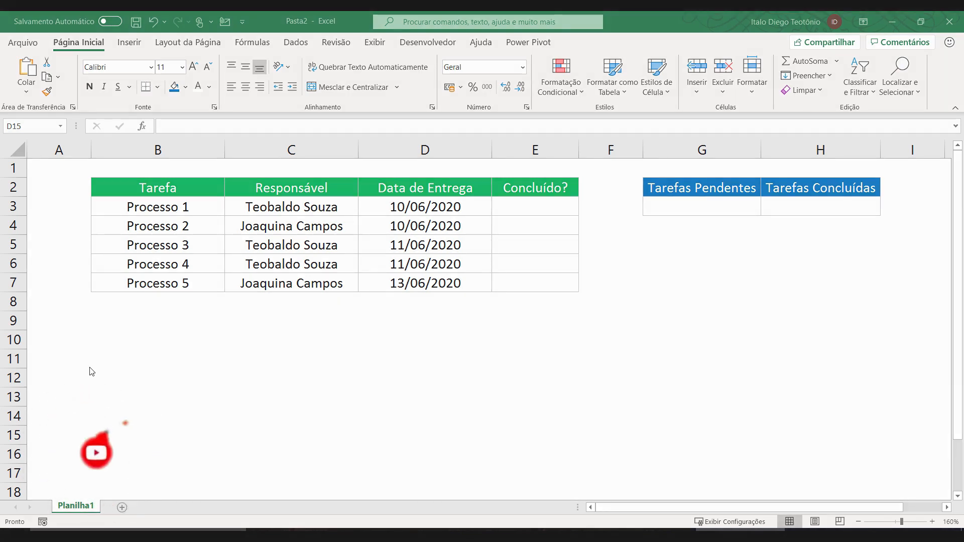
# Step: Make sure the Desenvolvedor tab is enabled in the ribbon customization options and apply them
pyautogui.click(428, 42)
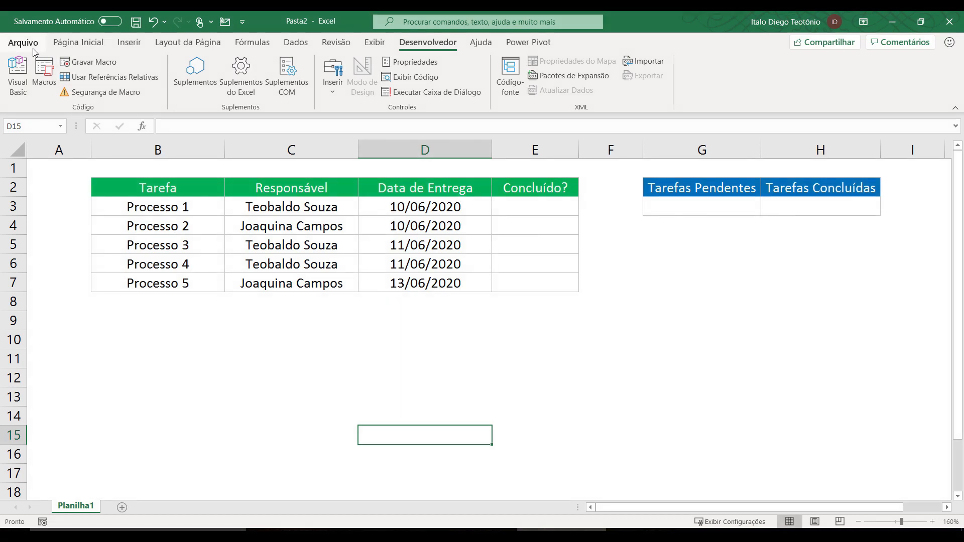
pyautogui.click(28, 44)
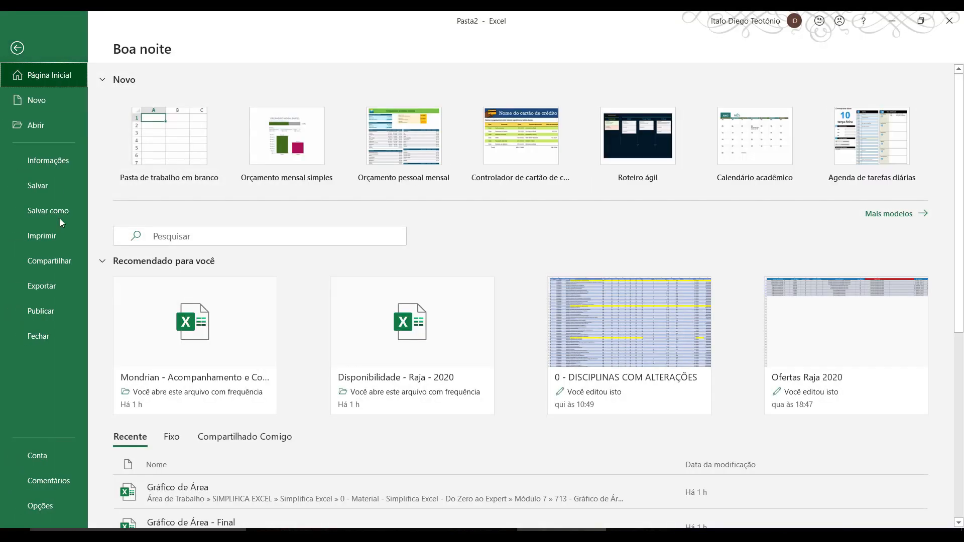
pyautogui.click(52, 507)
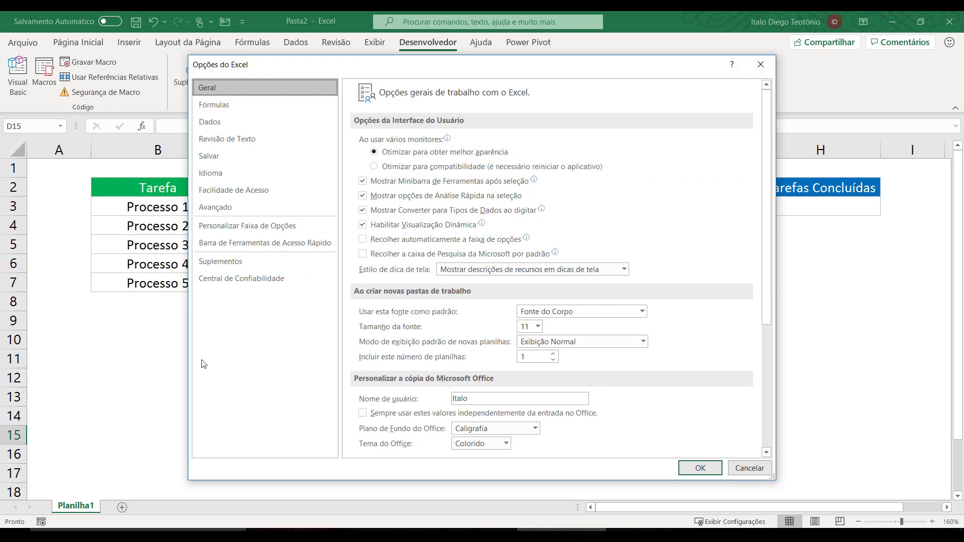
pyautogui.click(273, 229)
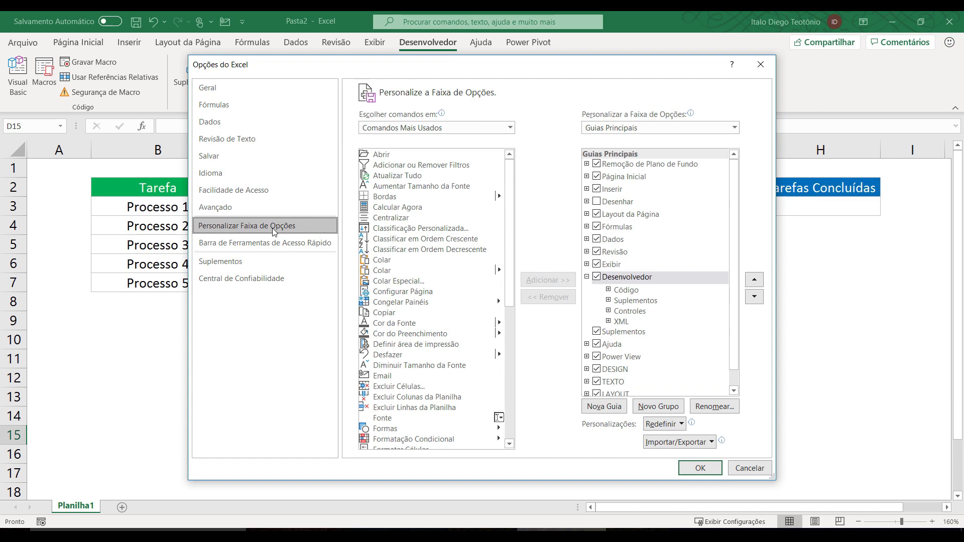
pyautogui.click(598, 279)
pyautogui.click(597, 279)
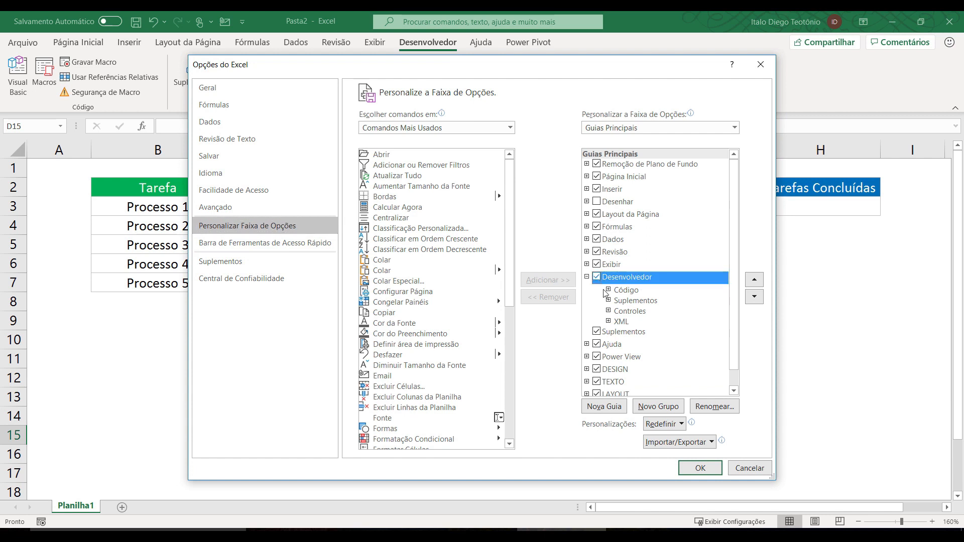
pyautogui.click(700, 468)
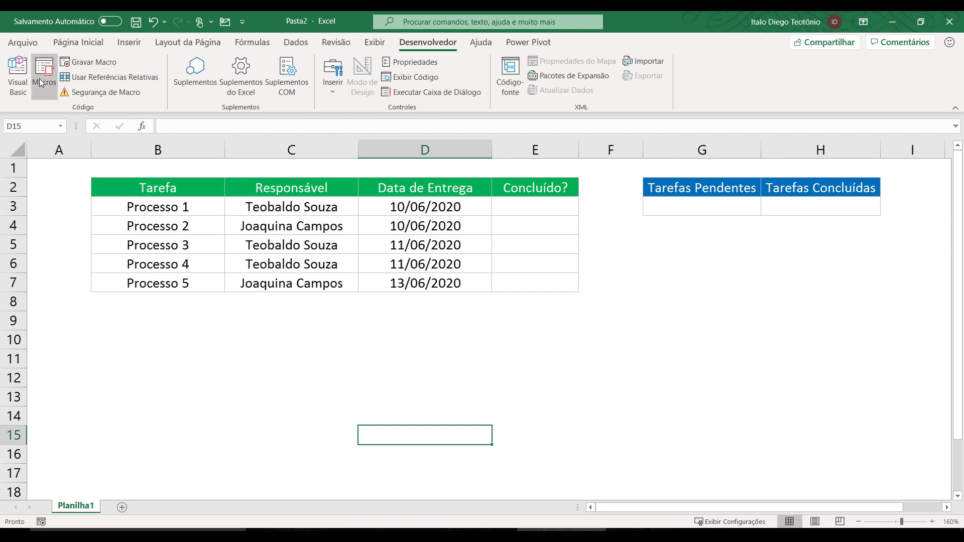
# Step: Insert a form-control check box in the Concluído? cell of Processo 1 and delete its caption text
pyautogui.click(334, 89)
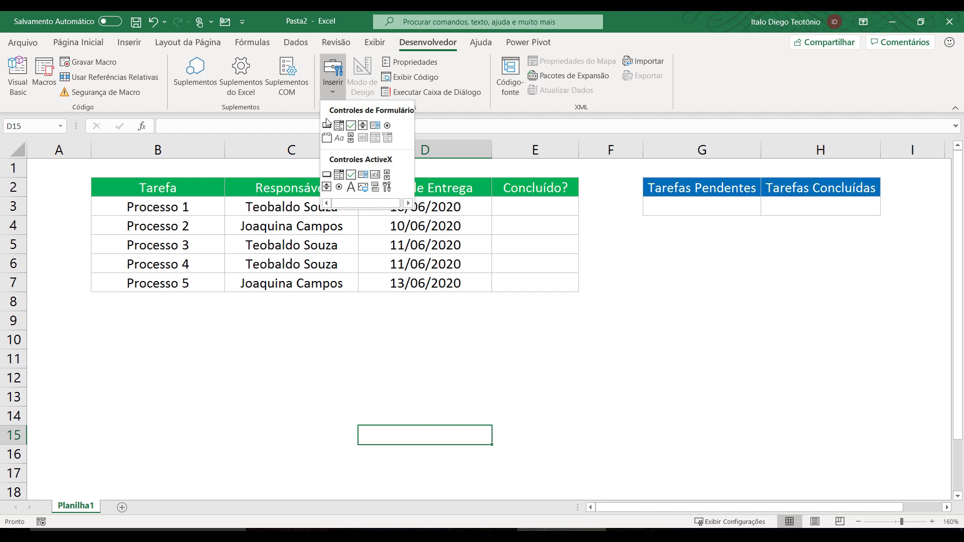
pyautogui.click(351, 127)
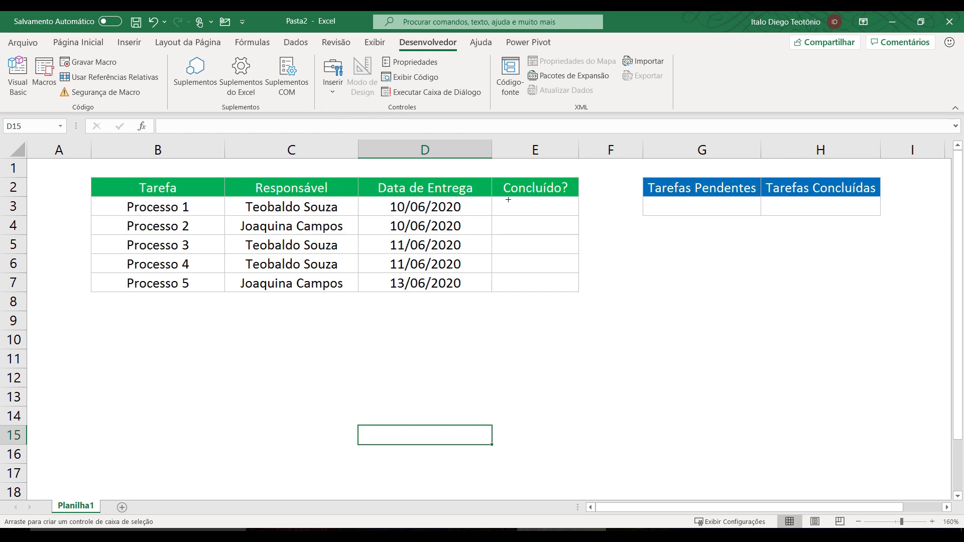
pyautogui.moveTo(520, 200); pyautogui.dragTo(545, 210)
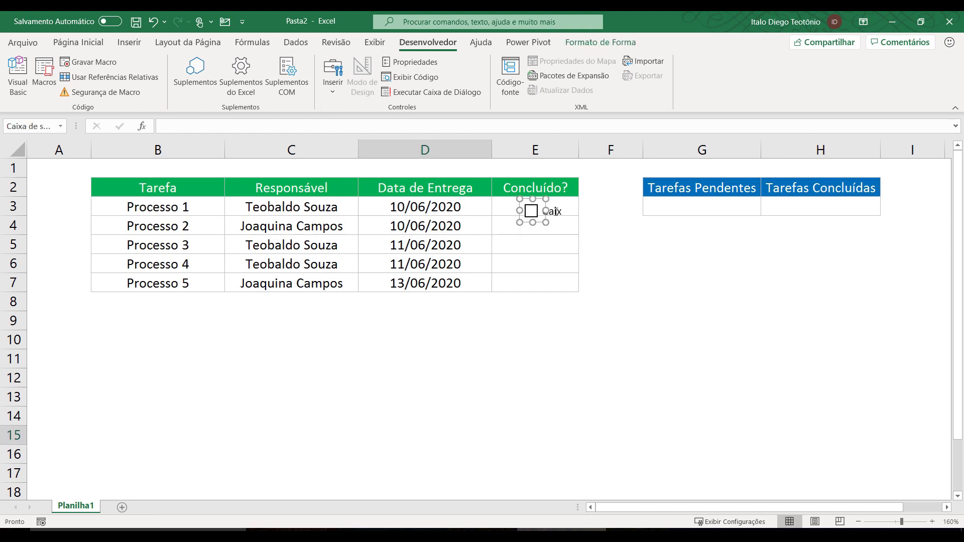
pyautogui.click(556, 211)
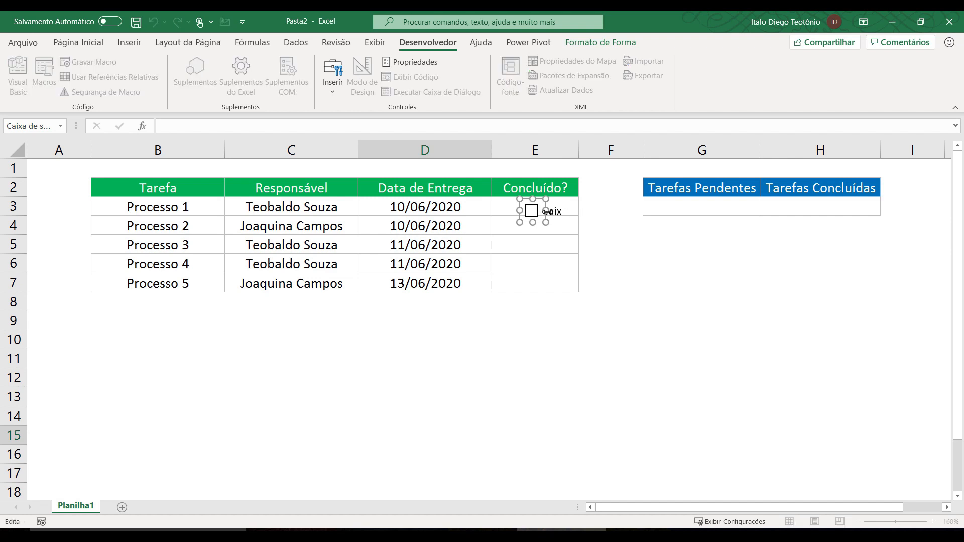
pyautogui.press('Delete')
pyautogui.press('Delete')
pyautogui.click(619, 239)
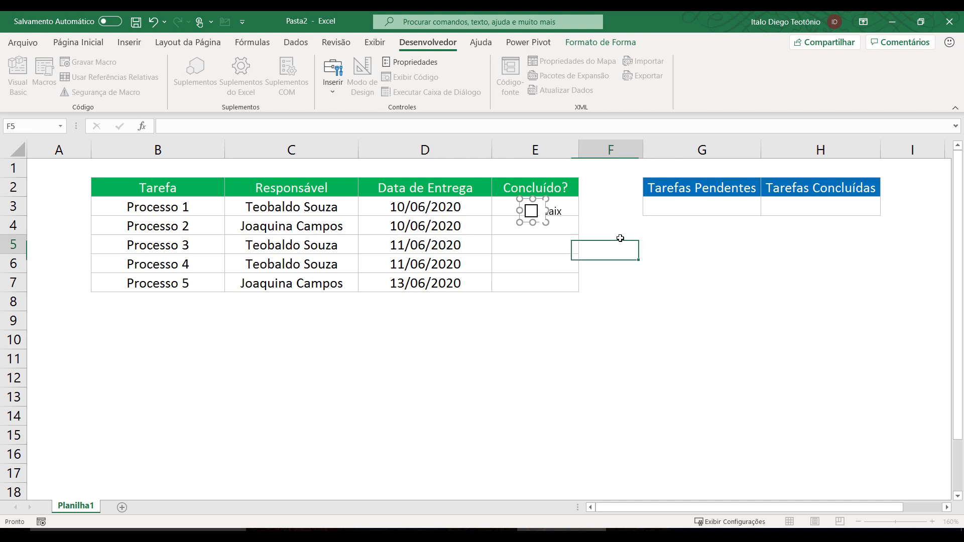
# Step: Reposition the check box so that it sits centred inside cell E3
pyautogui.rightClick(541, 213)
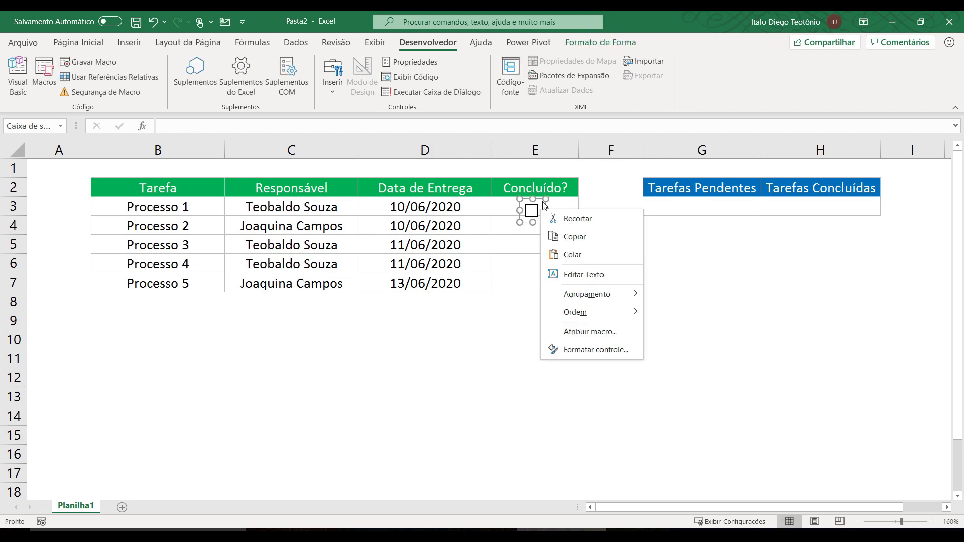
pyautogui.click(624, 194)
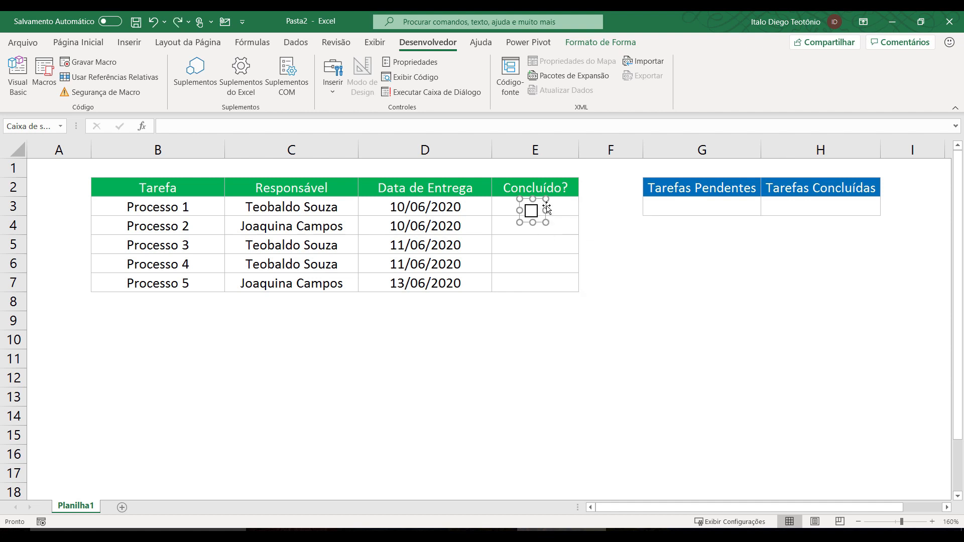
pyautogui.moveTo(547, 209); pyautogui.dragTo(551, 201)
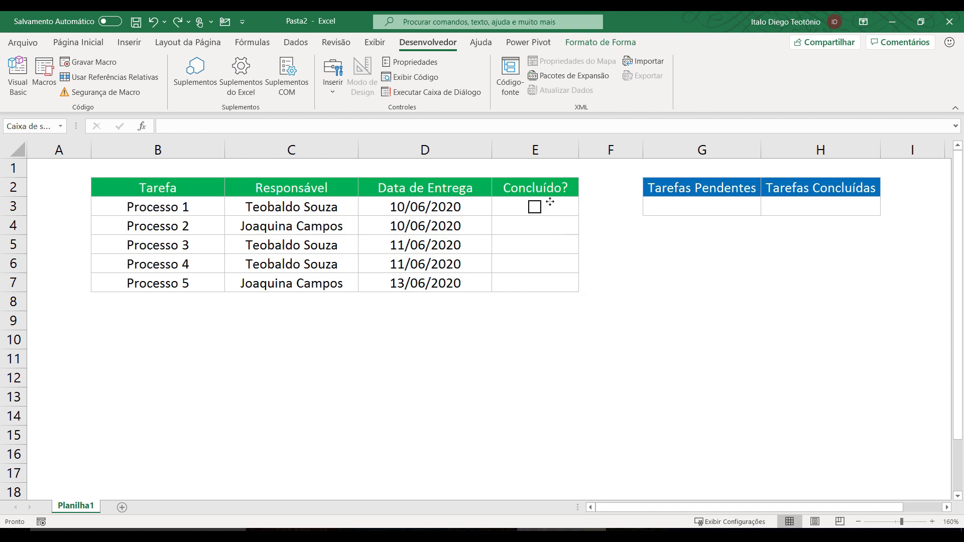
pyautogui.click(634, 275)
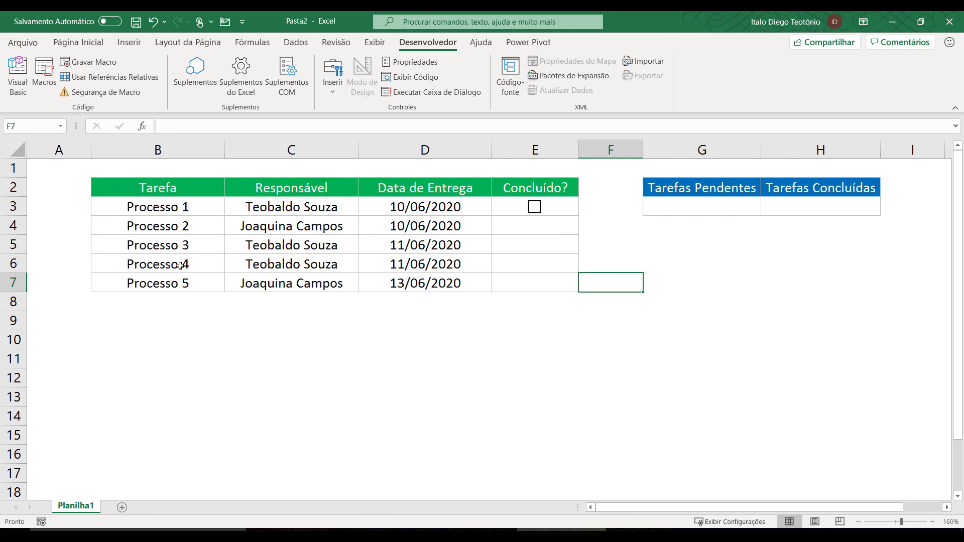
# Step: Copy the Processo 1 check box into cells E4 to E7, one for each remaining task
pyautogui.rightClick(547, 211)
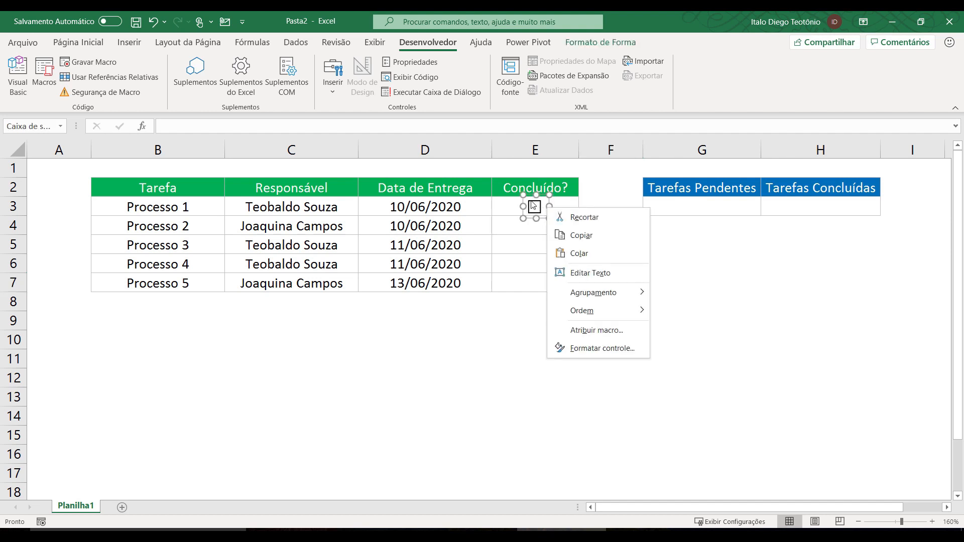
pyautogui.click(549, 203)
pyautogui.moveTo(549, 205); pyautogui.dragTo(549, 225)
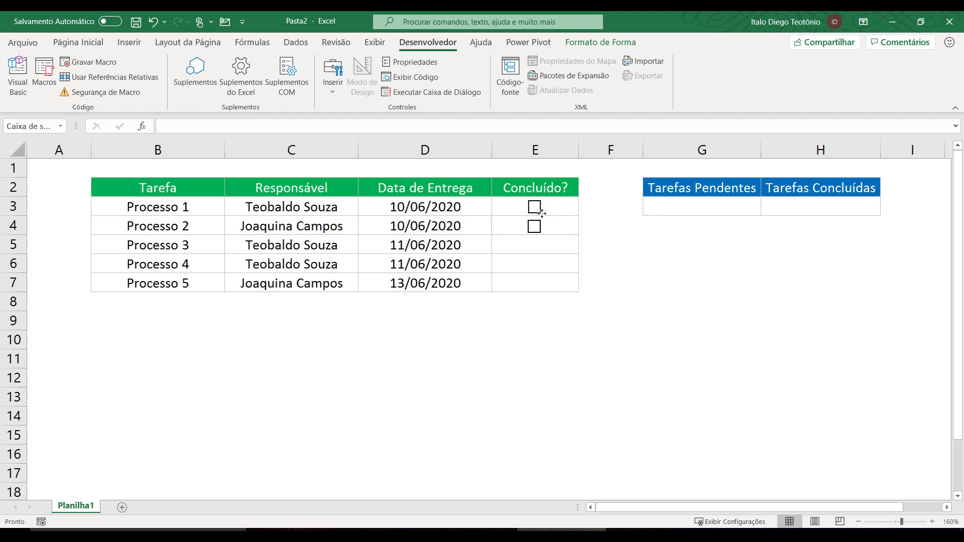
pyautogui.hotkey('ctrl', 'v')
pyautogui.moveTo(548, 217); pyautogui.dragTo(530, 259)
pyautogui.hotkey('ctrl', 'v')
pyautogui.keyDown('ctrl'); pyautogui.click(534, 262); pyautogui.keyUp('ctrl')
pyautogui.hotkey('ctrl', 'v')
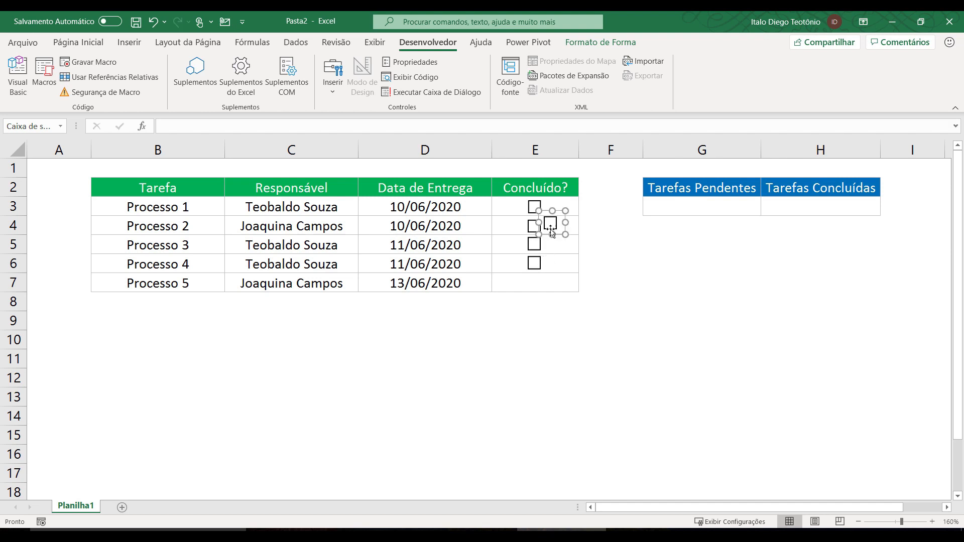
pyautogui.moveTo(548, 211); pyautogui.dragTo(531, 272)
pyautogui.click(635, 269)
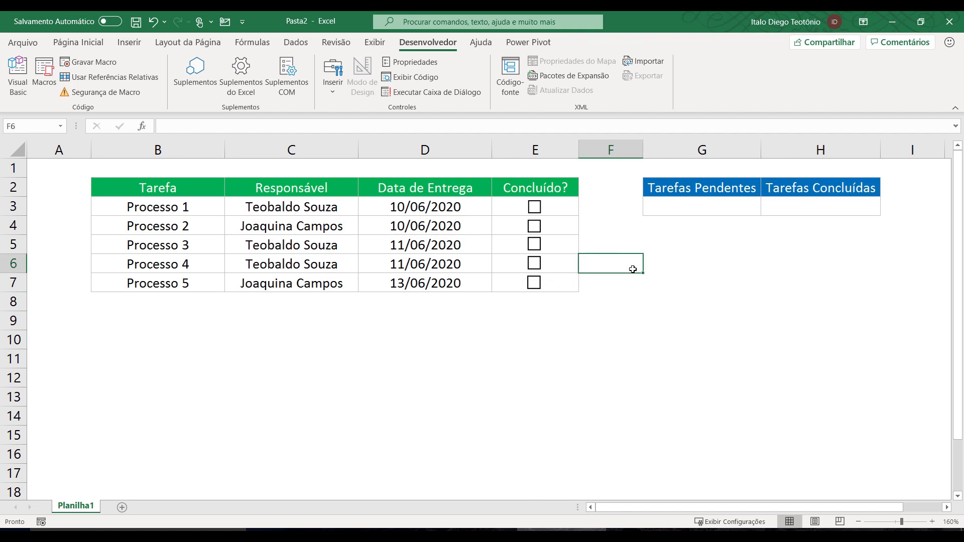
# Step: Format the Processo 1 check box with the value Misto and link it to cell $F$3
pyautogui.click(537, 214)
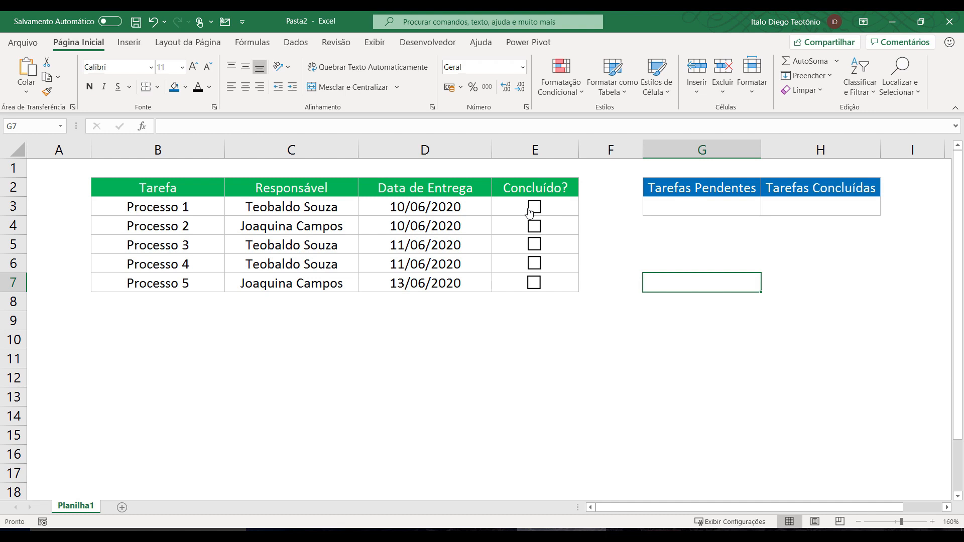
pyautogui.rightClick(531, 212)
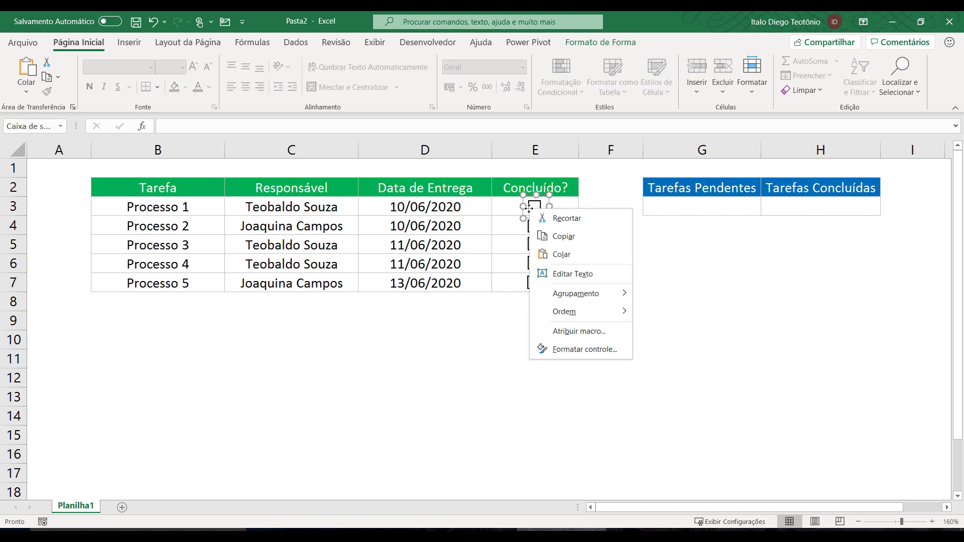
pyautogui.click(582, 353)
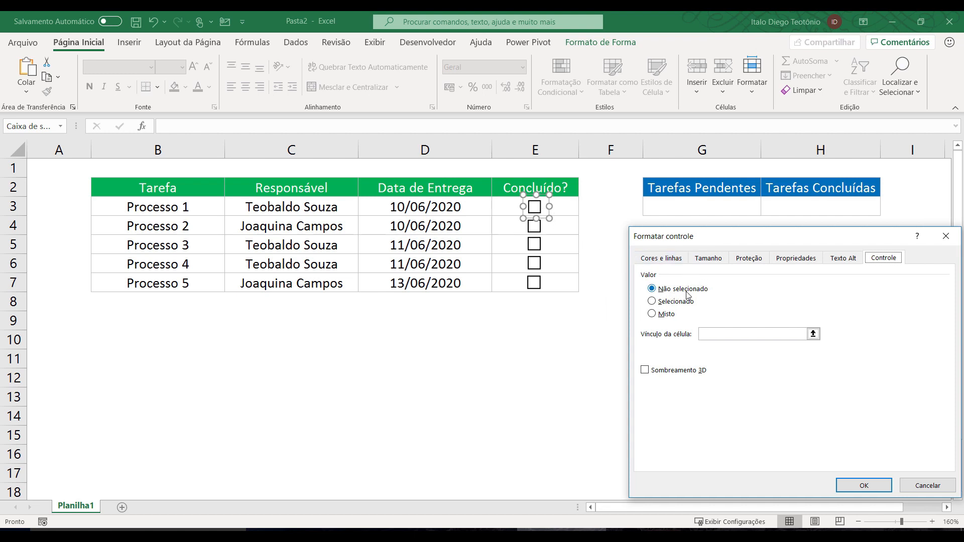
pyautogui.click(663, 319)
pyautogui.click(709, 334)
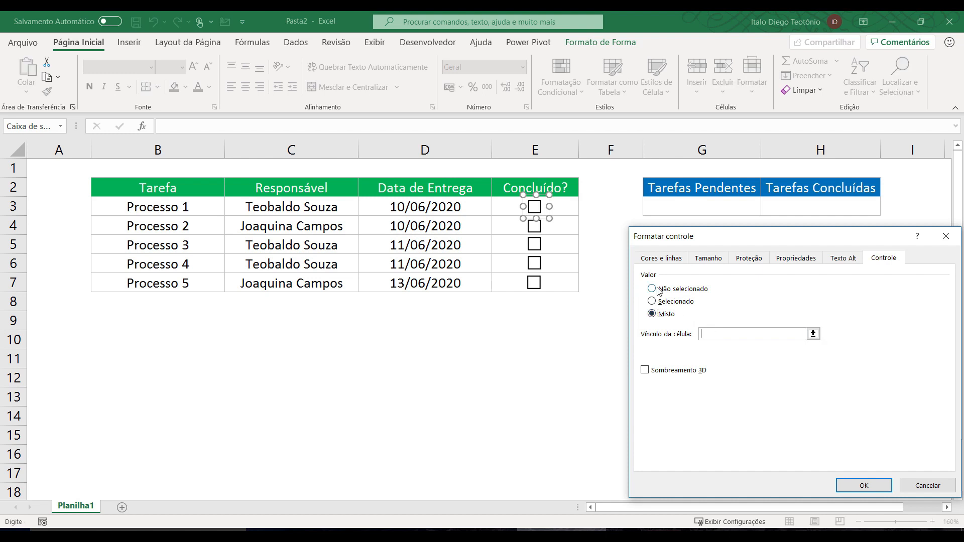
pyautogui.click(607, 207)
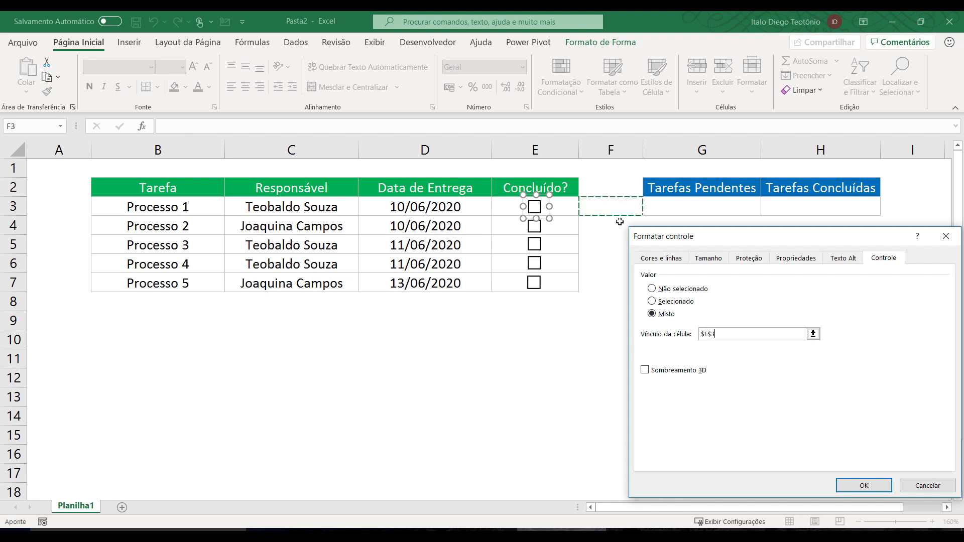
pyautogui.click(848, 486)
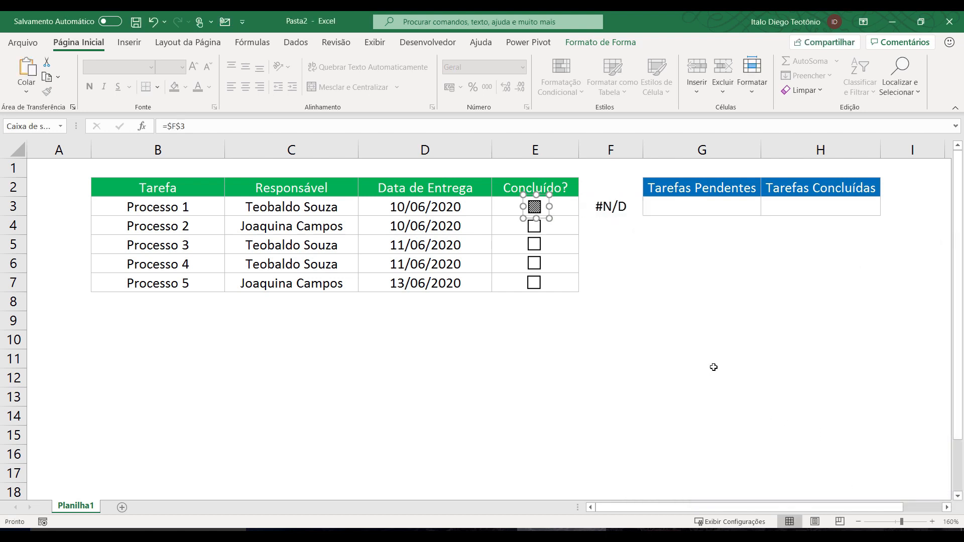
pyautogui.click(701, 360)
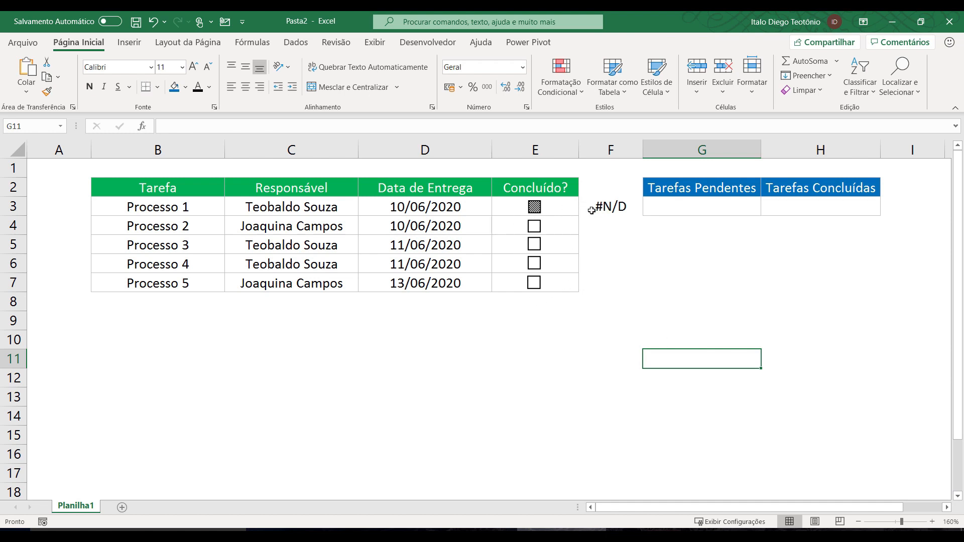
# Step: Tick the Processo 1 check box and autofit column F to its linked value
pyautogui.click(535, 209)
pyautogui.click(536, 212)
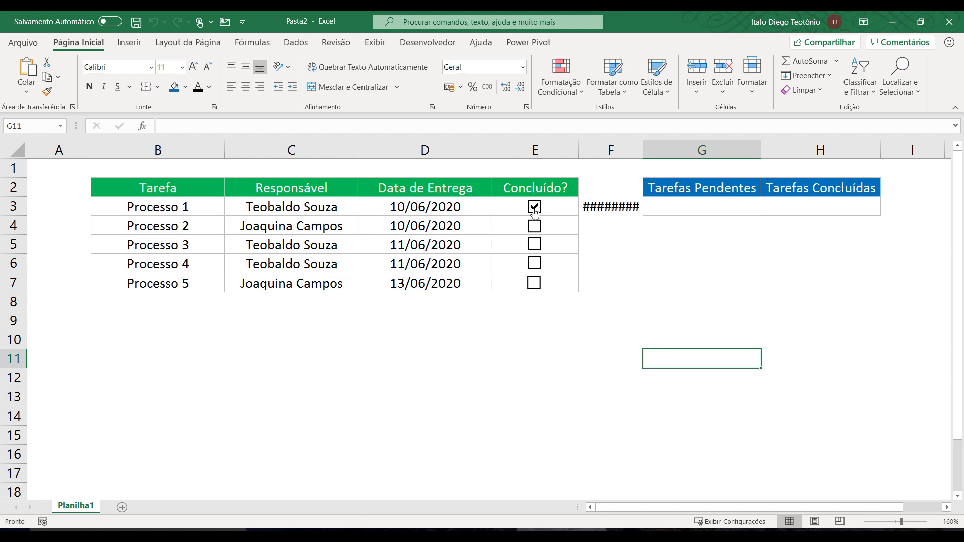
pyautogui.doubleClick(643, 150)
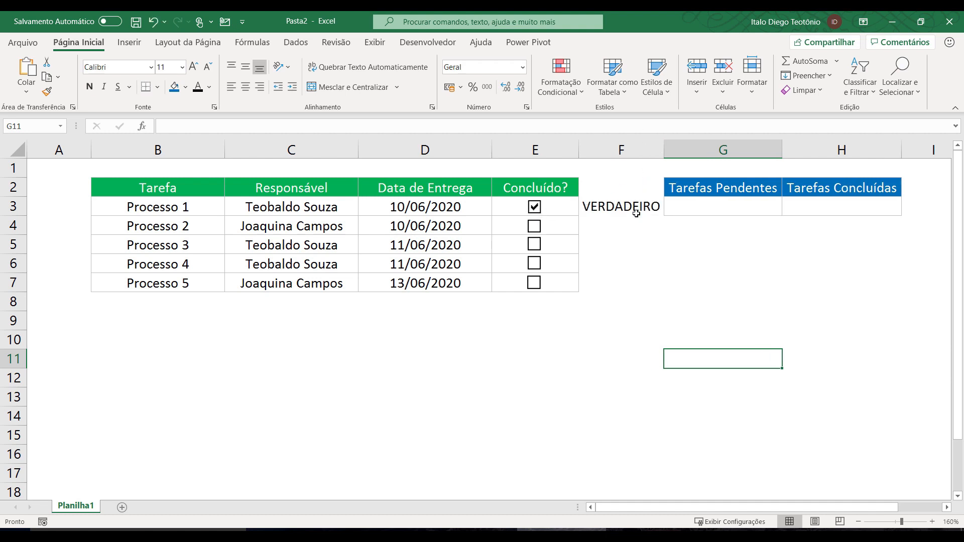
# Step: Format the Processo 2 check box with the value Misto and link it to cell $F$4
pyautogui.rightClick(538, 231)
pyautogui.click(588, 369)
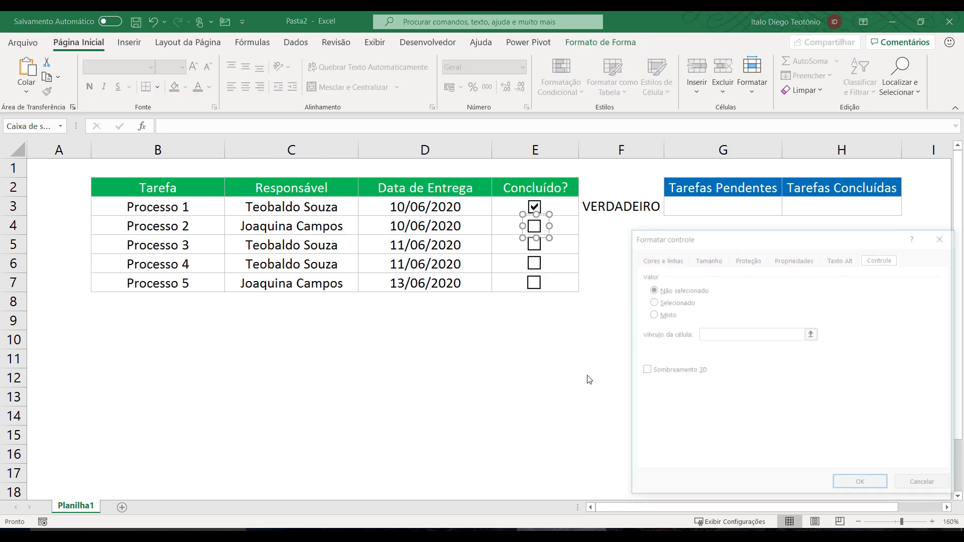
pyautogui.click(650, 314)
pyautogui.click(710, 334)
pyautogui.click(593, 227)
pyautogui.click(861, 485)
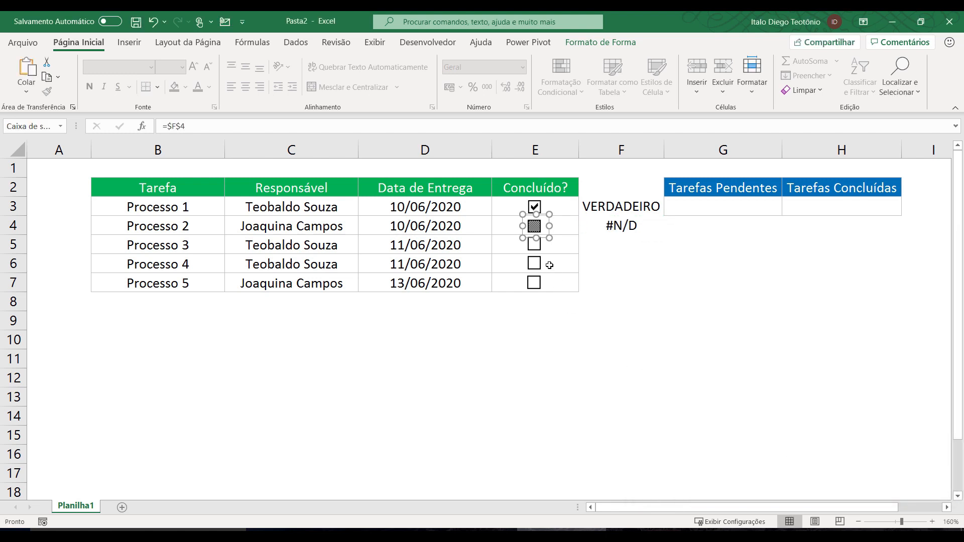
# Step: Format the Processo 3 check box with the value Misto and link it to cell $F$5
pyautogui.rightClick(535, 245)
pyautogui.click(572, 384)
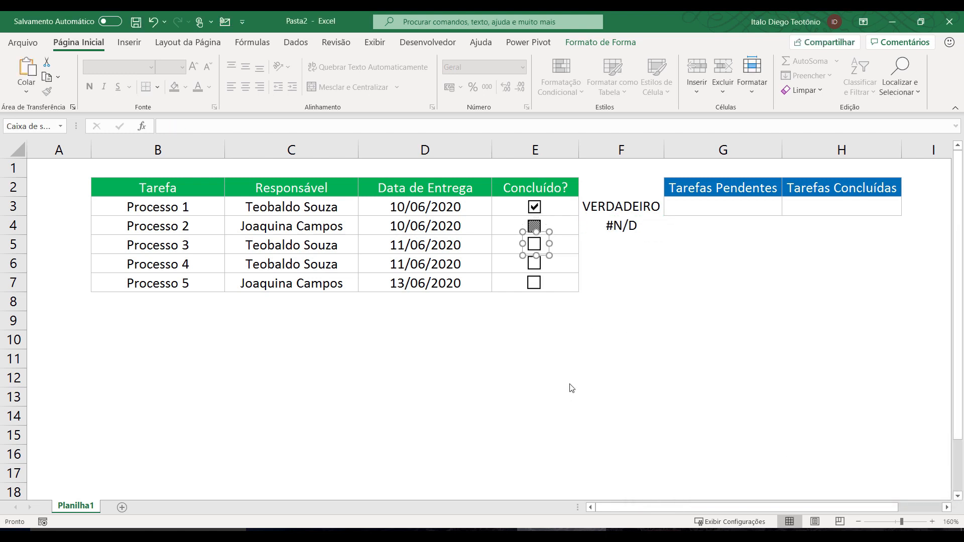
pyautogui.click(652, 314)
pyautogui.click(725, 334)
pyautogui.click(608, 251)
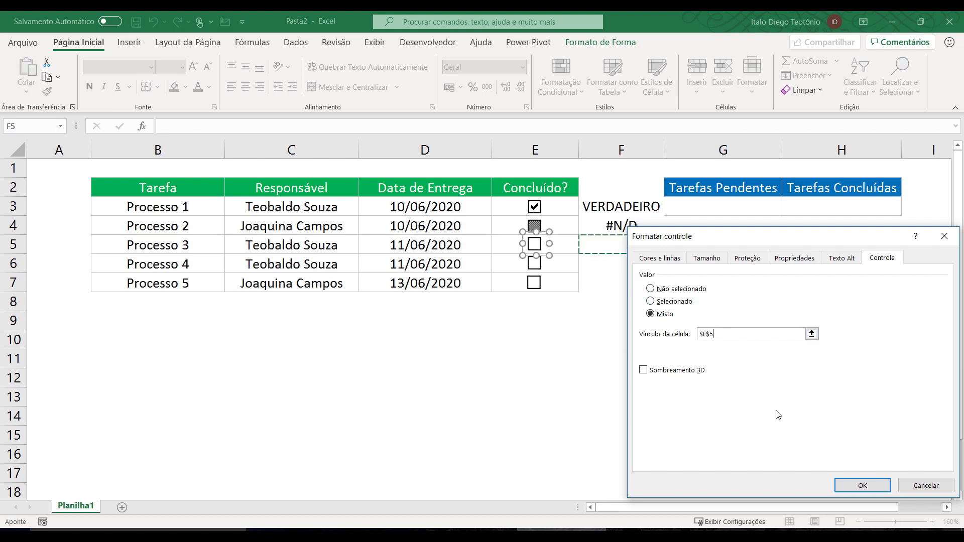
pyautogui.click(844, 480)
# Step: Format the Processo 4 check box with the value Misto and link it to cell $F$6
pyautogui.rightClick(534, 264)
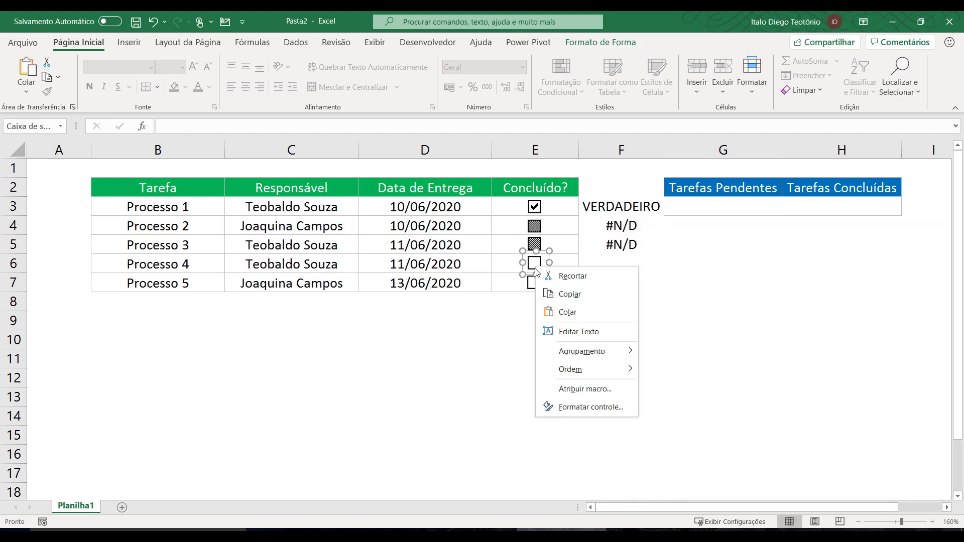
pyautogui.click(599, 411)
pyautogui.click(651, 314)
pyautogui.click(592, 265)
pyautogui.click(862, 485)
# Step: Format the Processo 5 check box with the value Misto and link it to cell $F$7
pyautogui.keyDown('ctrl'); pyautogui.click(535, 283); pyautogui.keyUp('ctrl')
pyautogui.rightClick(535, 282)
pyautogui.click(601, 424)
pyautogui.click(650, 314)
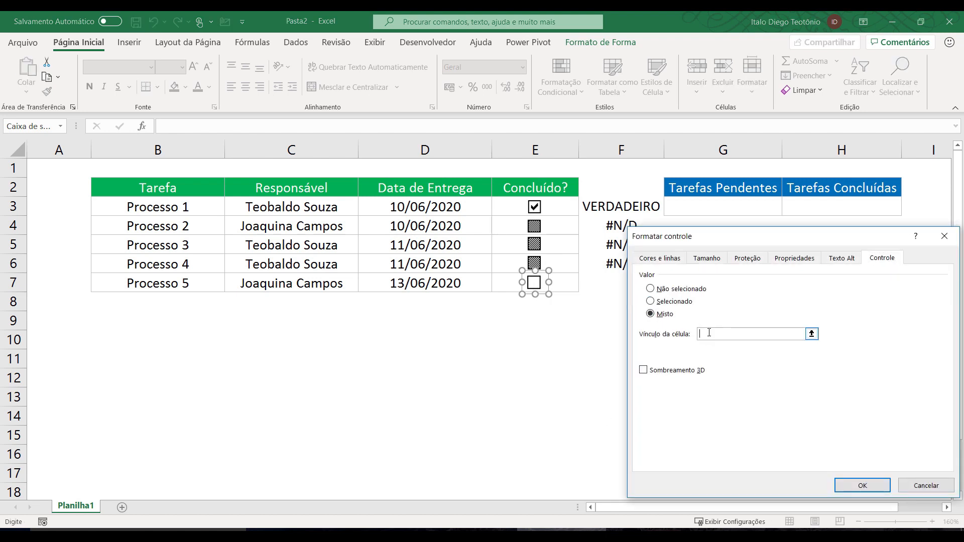
pyautogui.click(593, 287)
pyautogui.click(846, 484)
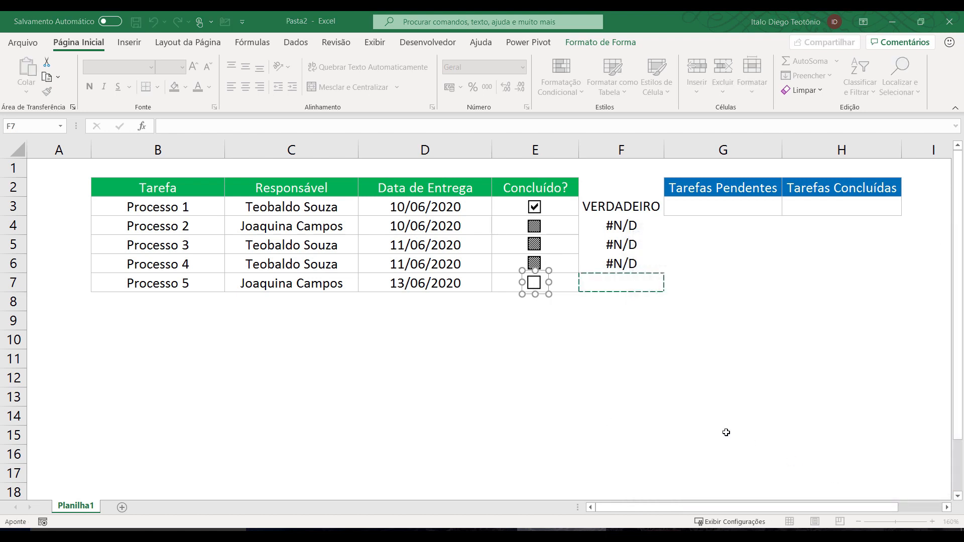
pyautogui.click(617, 392)
# Step: Clear the mixed state of the Processo 2 to 5 check boxes, and tick Processo 3 and Processo 5
pyautogui.click(536, 228)
pyautogui.click(535, 245)
pyautogui.click(535, 265)
pyautogui.click(534, 283)
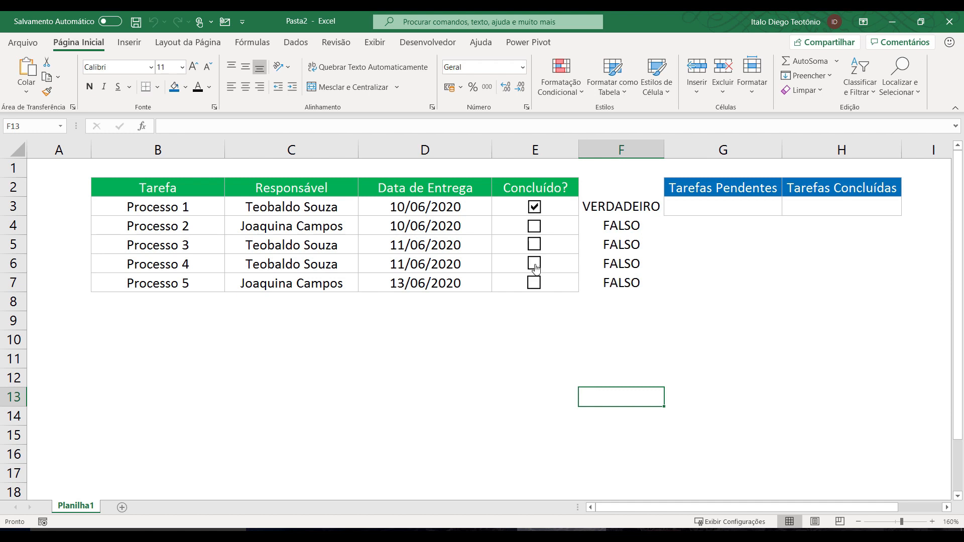
pyautogui.click(535, 245)
pyautogui.click(534, 283)
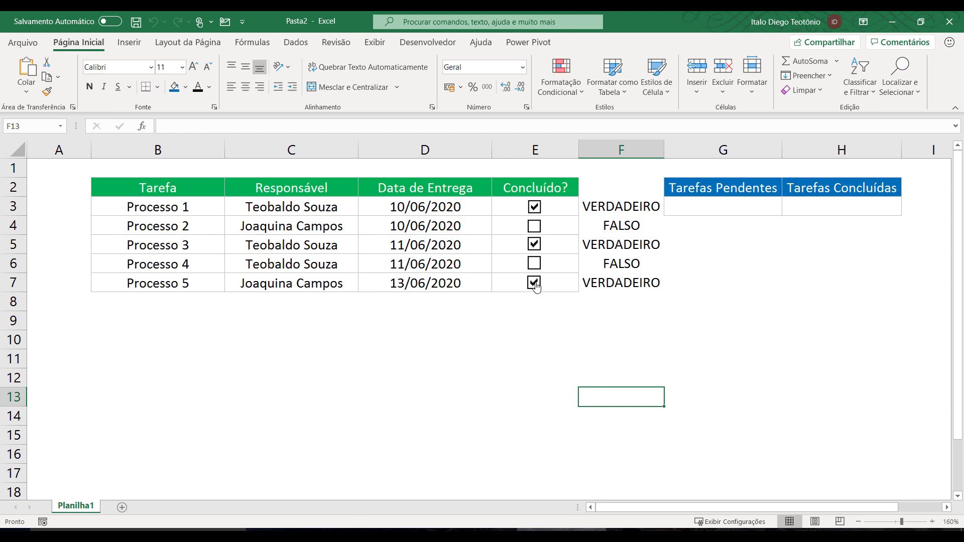
# Step: Try a white font colour on the linked values in F3:F7, and undo it
pyautogui.moveTo(612, 207); pyautogui.dragTo(614, 278)
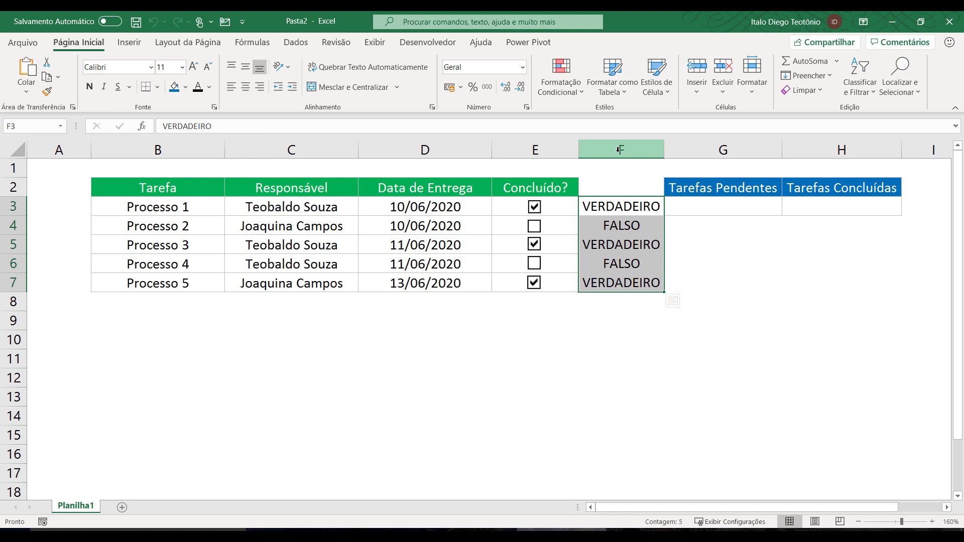
pyautogui.click(208, 88)
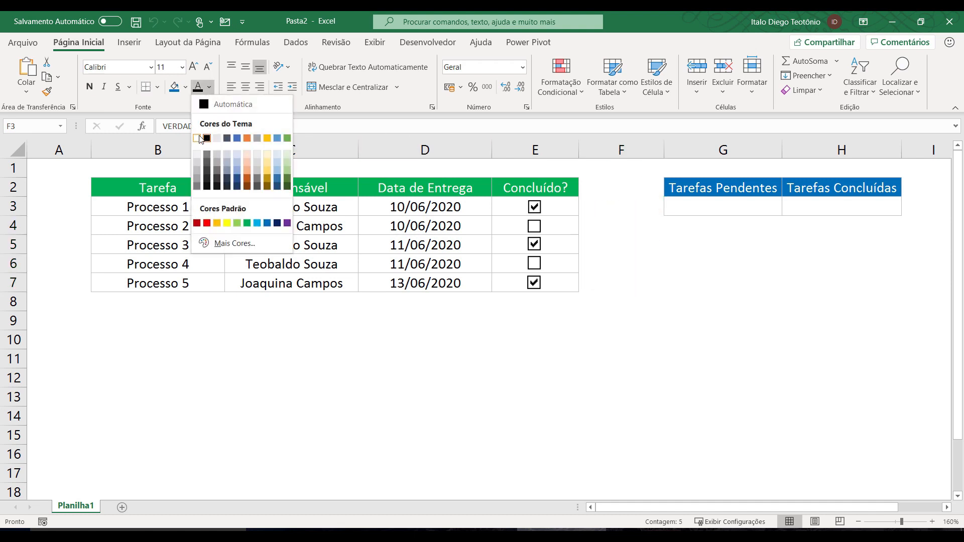
pyautogui.click(197, 139)
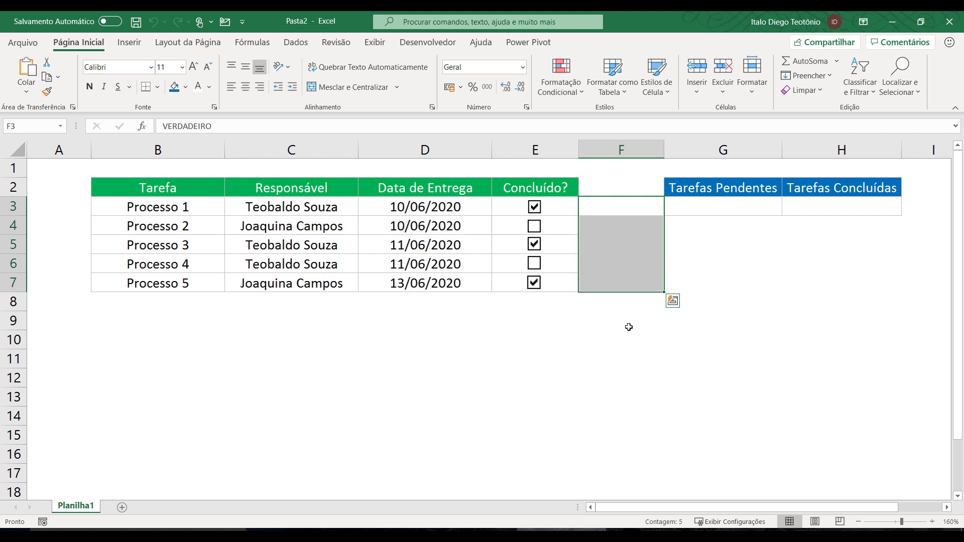
pyautogui.hotkey('ctrl', 'z')
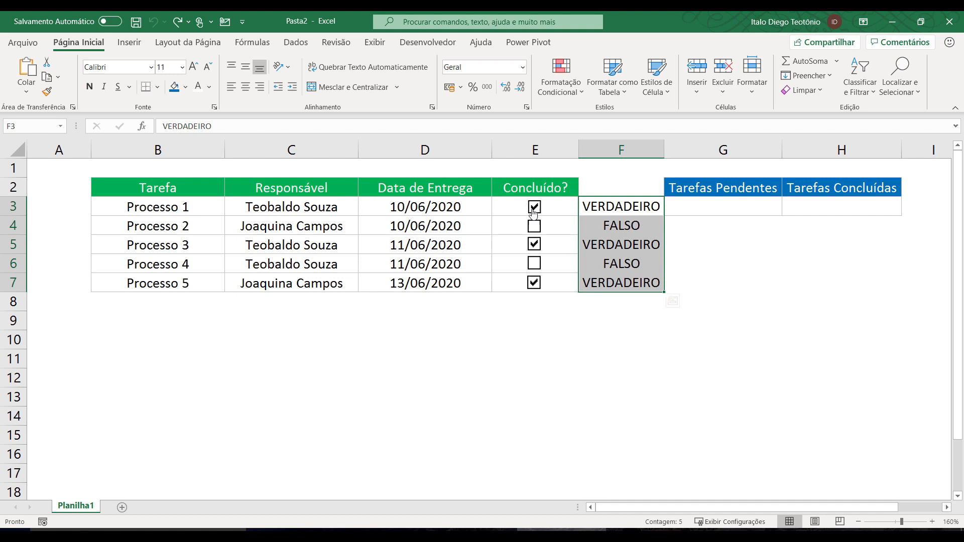
# Step: Start a formula-based conditional formatting rule for the task rows B3:E7 with the formula =$F$3=VERDADEIRO
pyautogui.click(232, 357)
pyautogui.moveTo(165, 211); pyautogui.dragTo(507, 278)
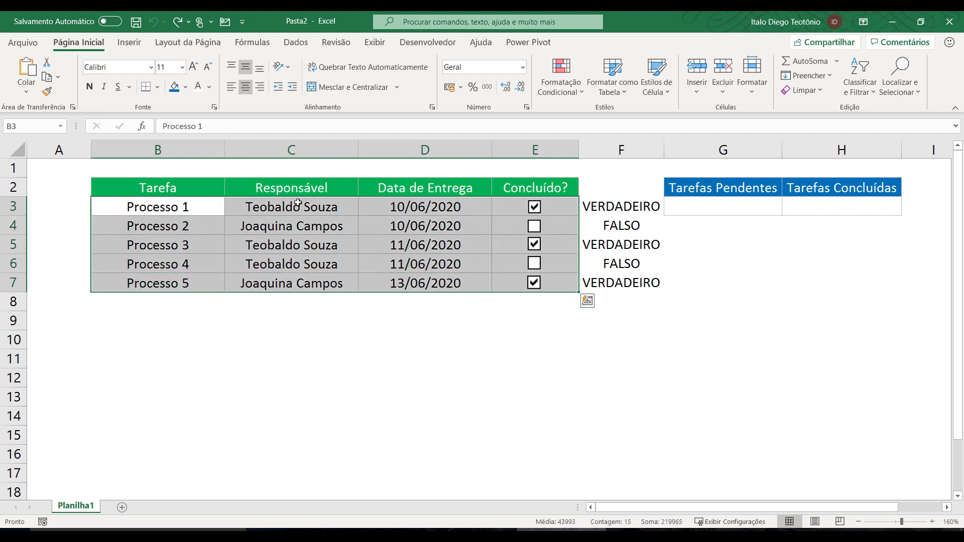
pyautogui.click(560, 93)
pyautogui.rightClick(561, 89)
pyautogui.press('Escape')
pyautogui.click(551, 94)
pyautogui.click(582, 261)
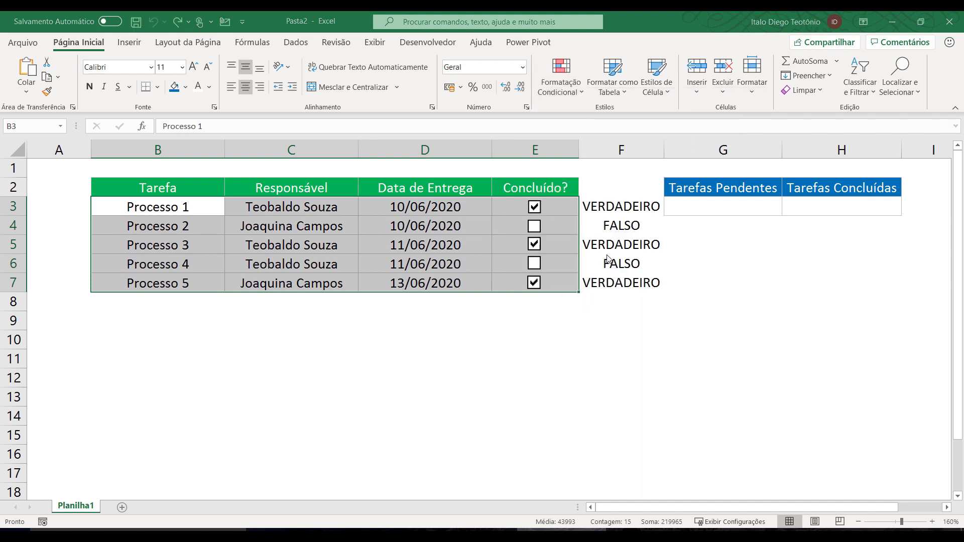
pyautogui.click(697, 359)
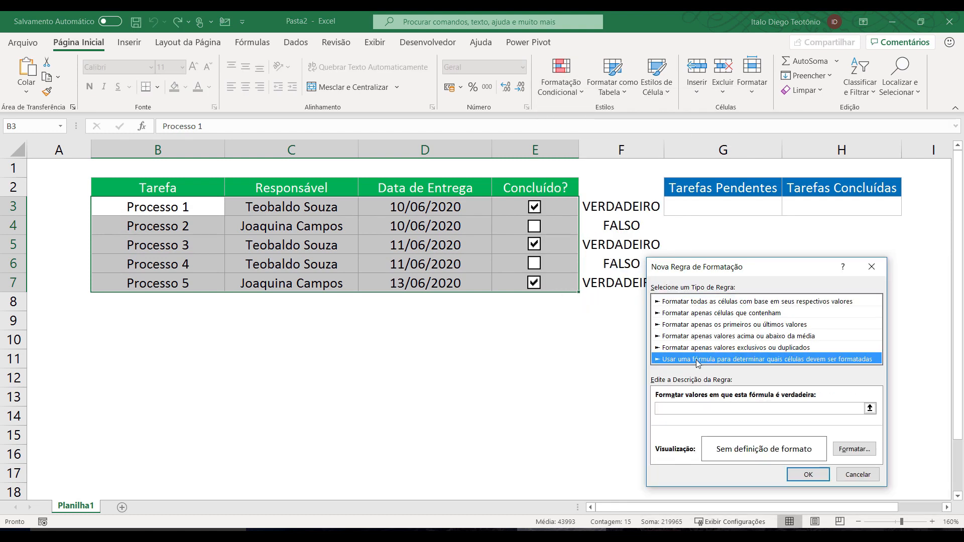
pyautogui.moveTo(763, 268); pyautogui.dragTo(757, 165)
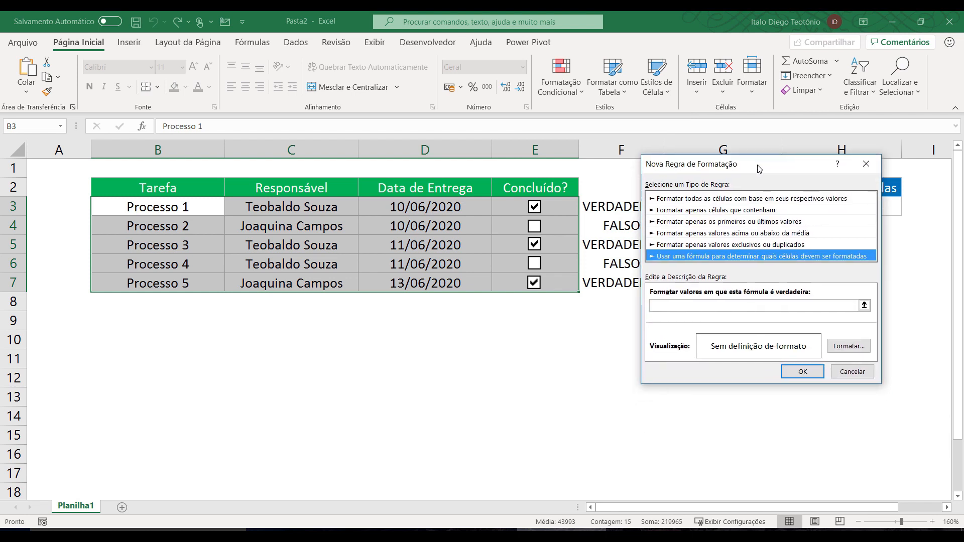
pyautogui.click(702, 305)
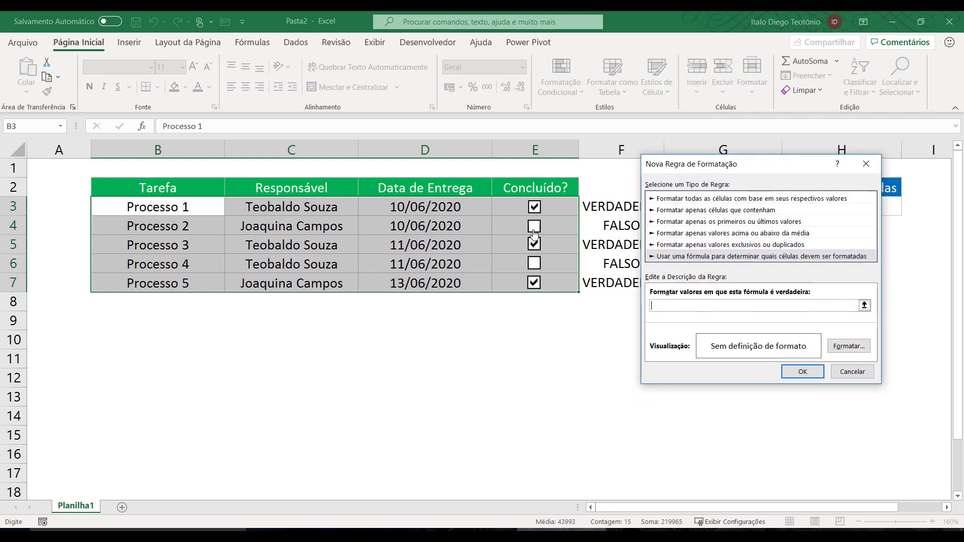
pyautogui.click(598, 205)
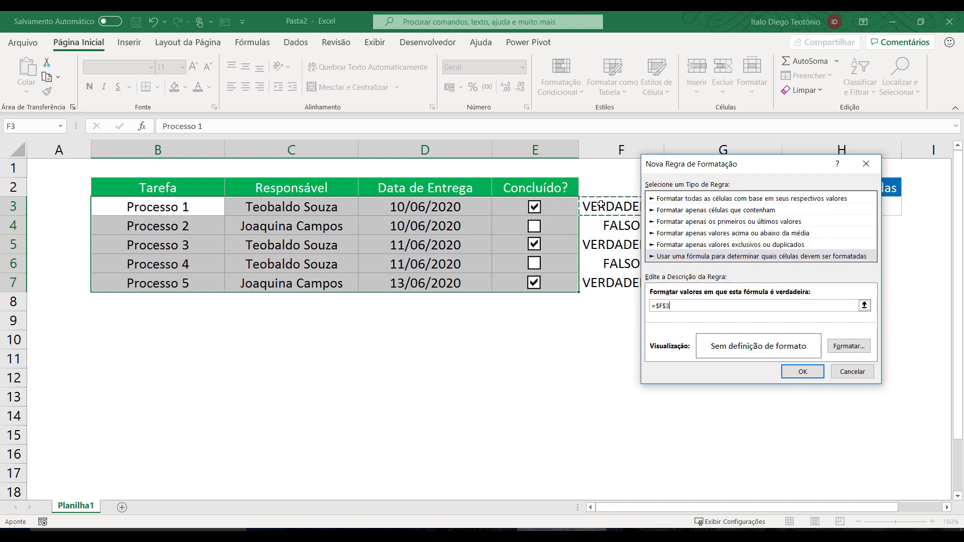
pyautogui.write('=VERDADEIRO')
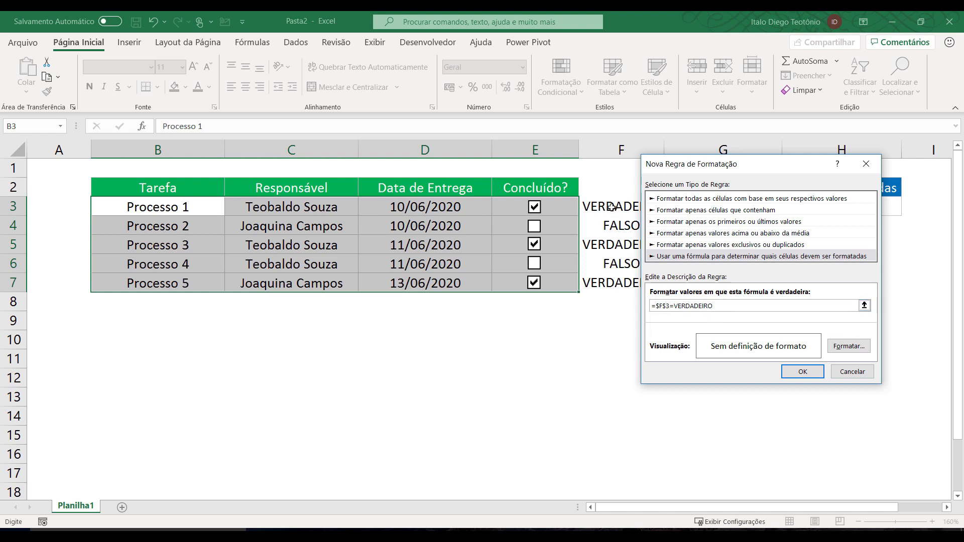
# Step: Give the new rule a light green fill and change its formula to =$F3=VERDADEIRO
pyautogui.click(860, 347)
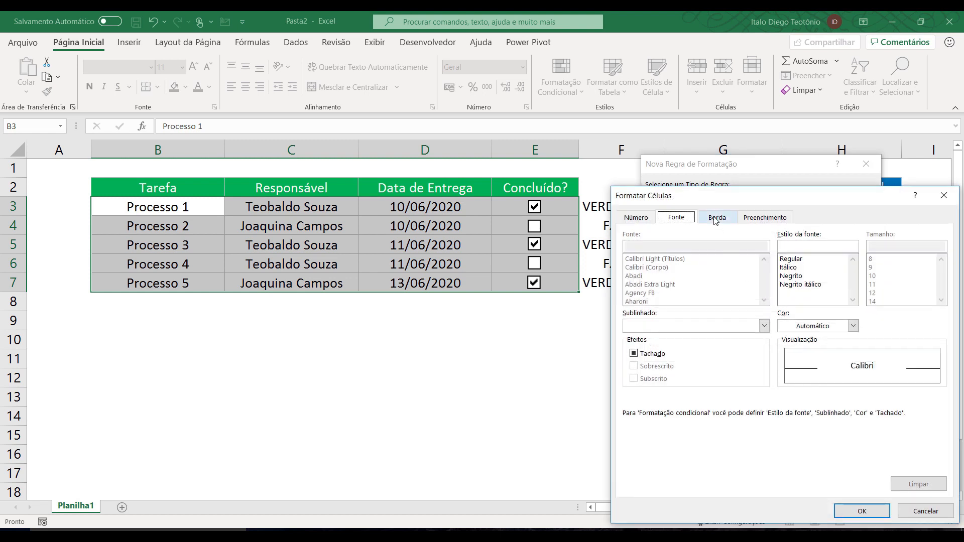
pyautogui.click(774, 220)
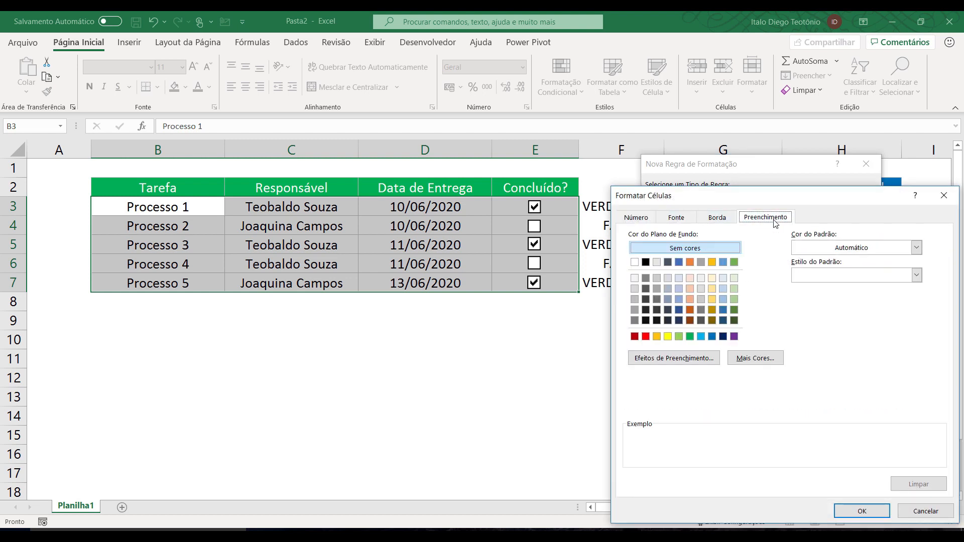
pyautogui.click(733, 281)
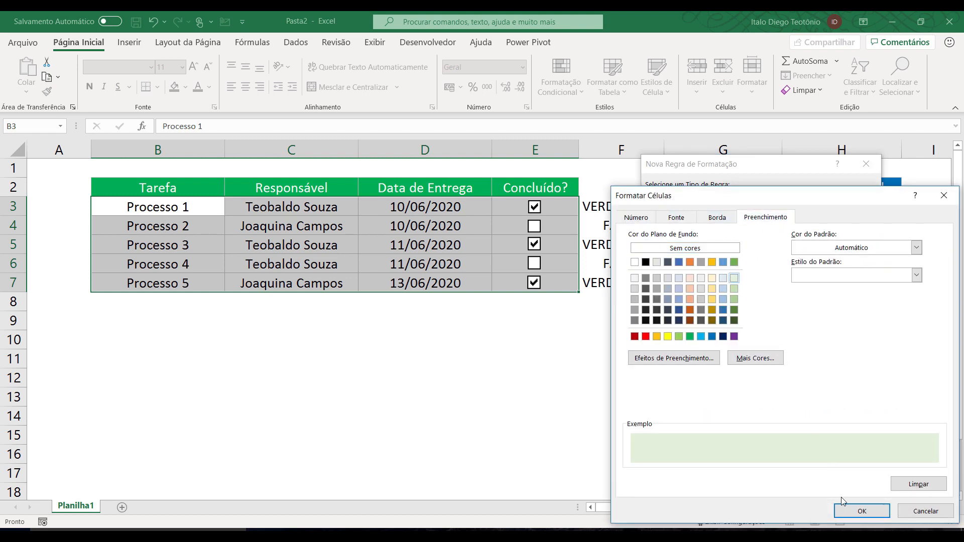
pyautogui.click(862, 511)
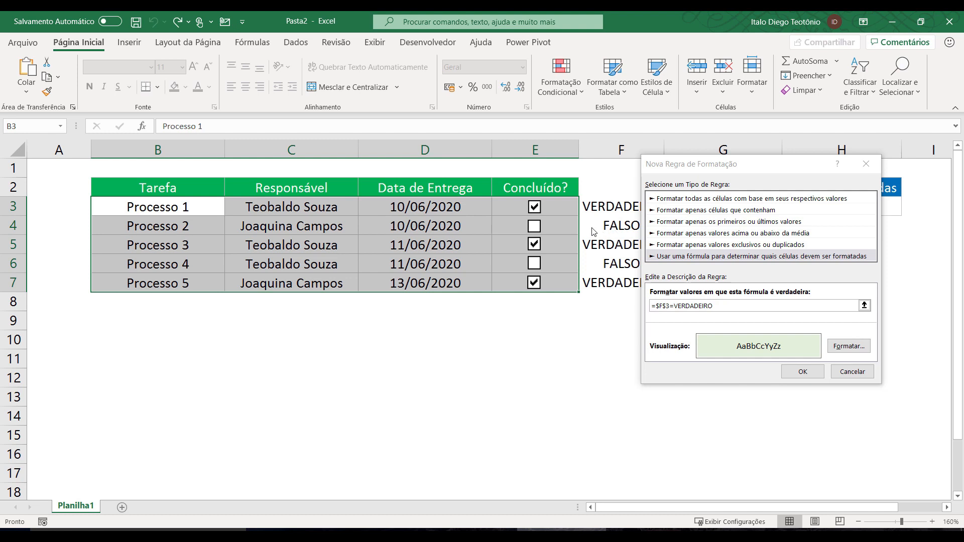
pyautogui.click(665, 306)
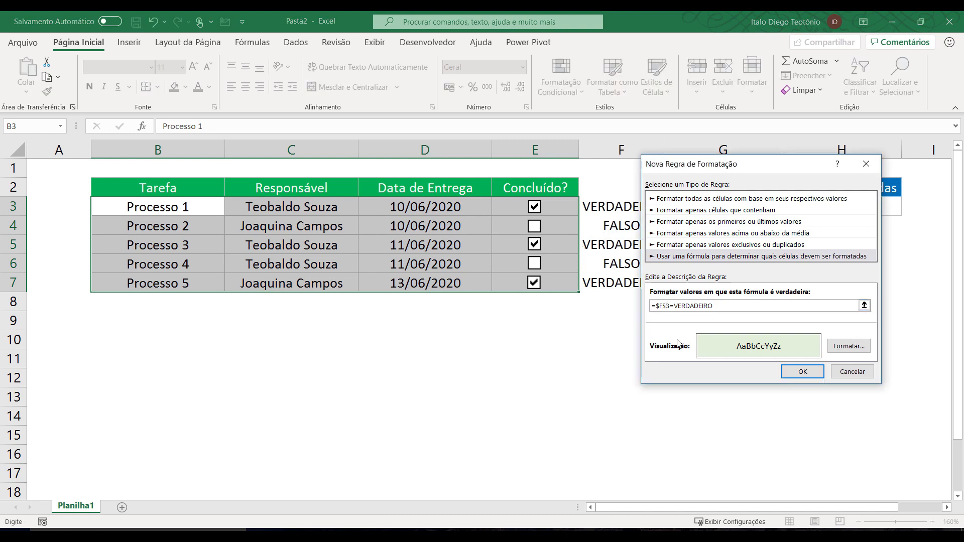
pyautogui.press('BackSpace')
# Step: Set the rule's font colour to standard green and apply the conditional formatting to the task rows
pyautogui.click(843, 347)
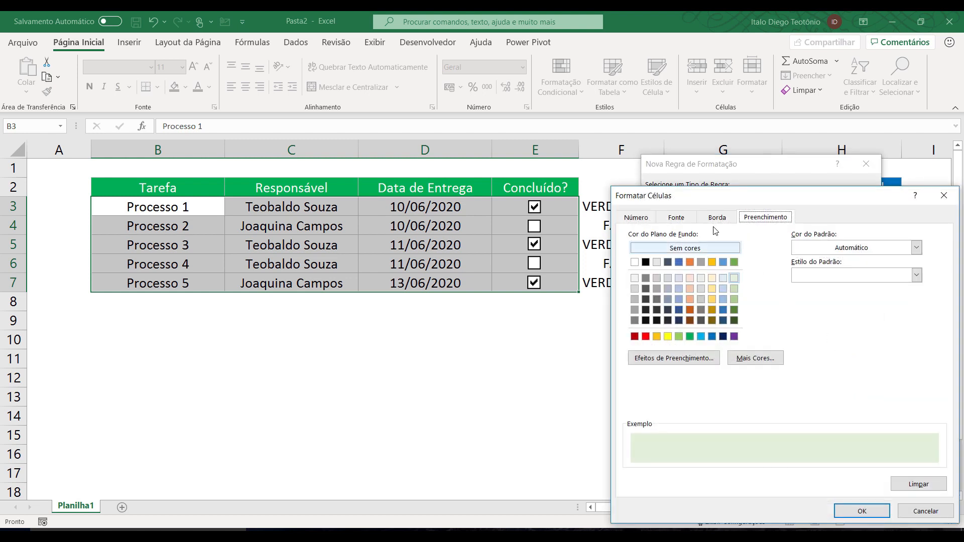
pyautogui.click(675, 218)
pyautogui.click(807, 325)
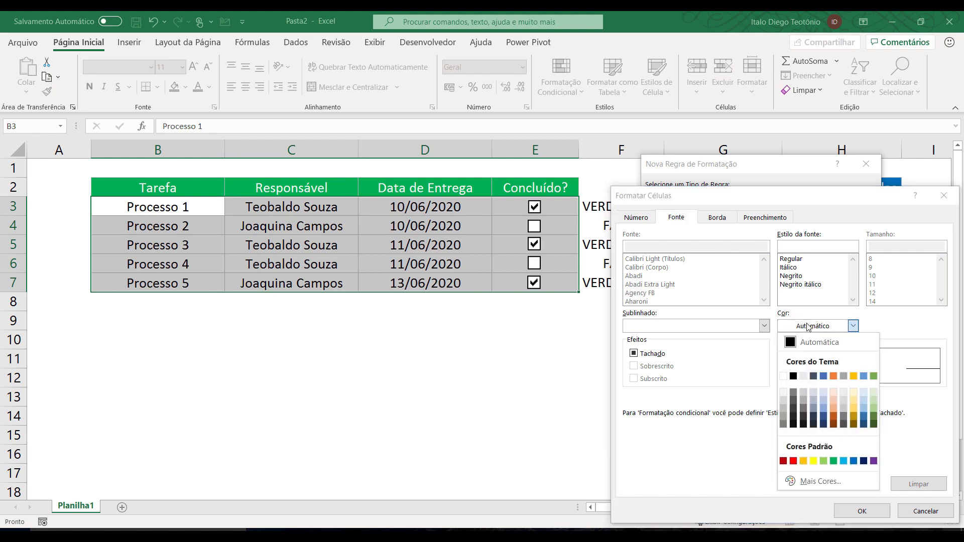
pyautogui.click(833, 460)
pyautogui.click(861, 511)
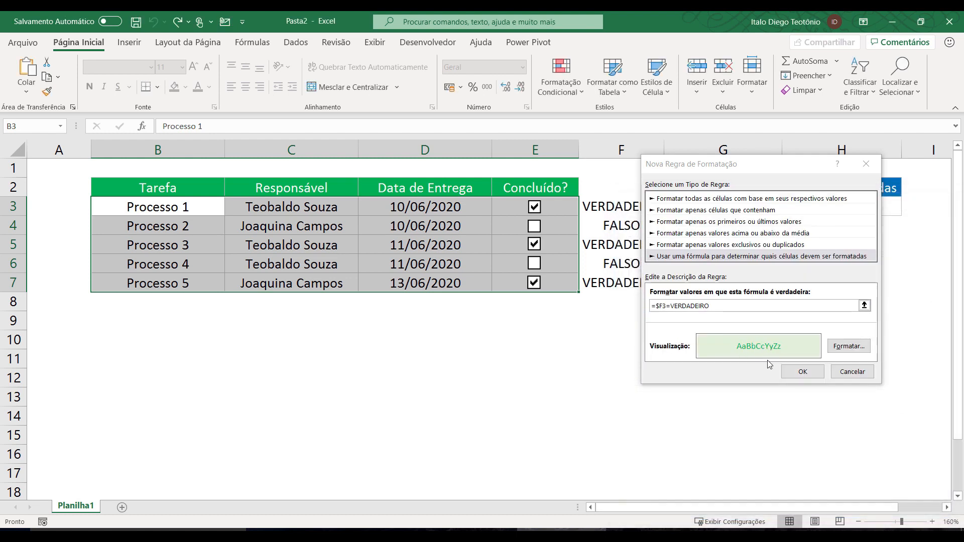
pyautogui.click(802, 371)
pyautogui.click(625, 357)
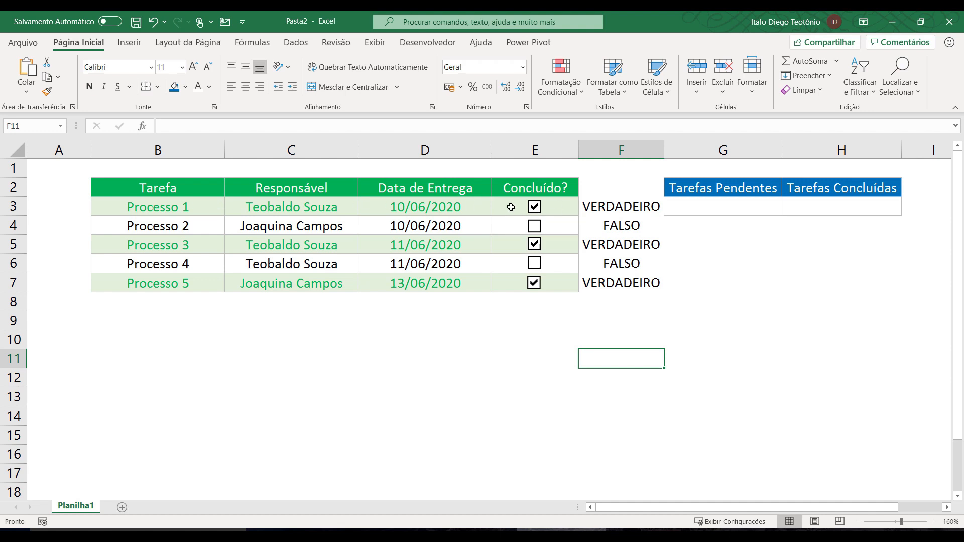
# Step: Test the row formatting by toggling the Processo 1 to 4 check boxes, ending with all four unticked
pyautogui.click(535, 208)
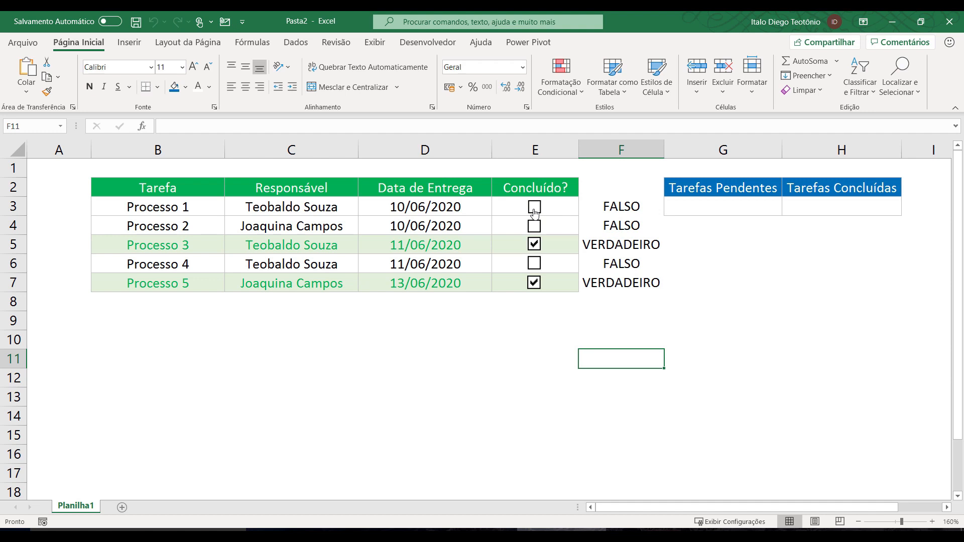
pyautogui.click(534, 208)
pyautogui.click(535, 208)
pyautogui.click(534, 208)
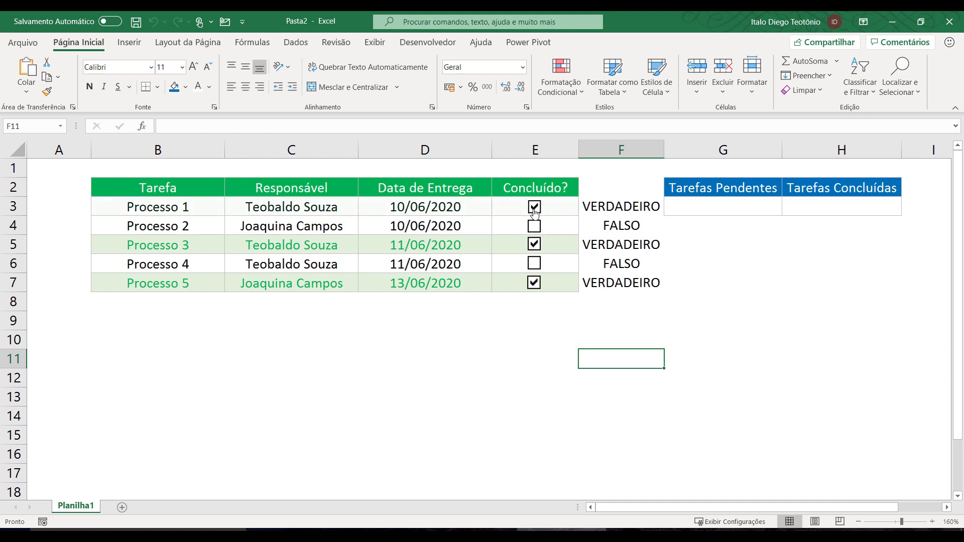
pyautogui.click(535, 227)
pyautogui.click(535, 227)
pyautogui.click(534, 263)
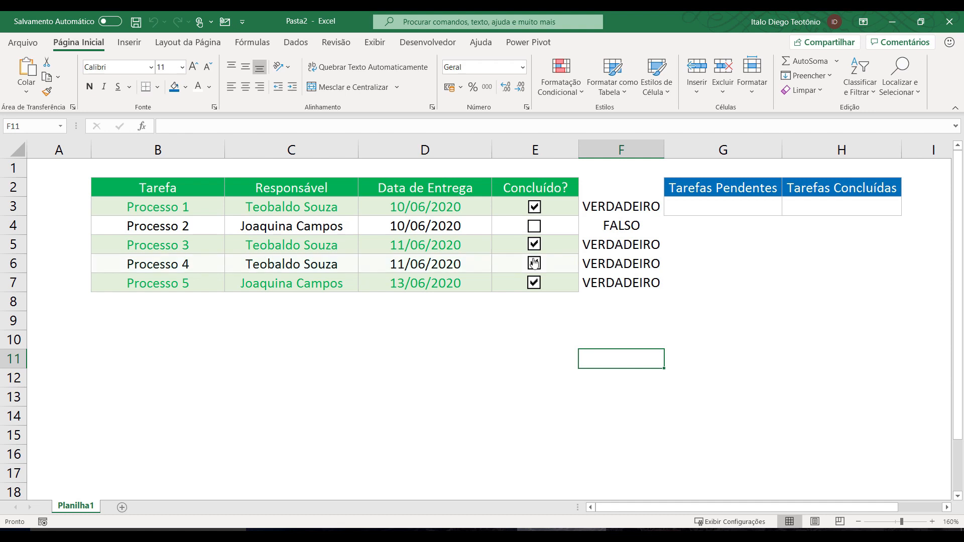
pyautogui.click(535, 227)
pyautogui.click(534, 245)
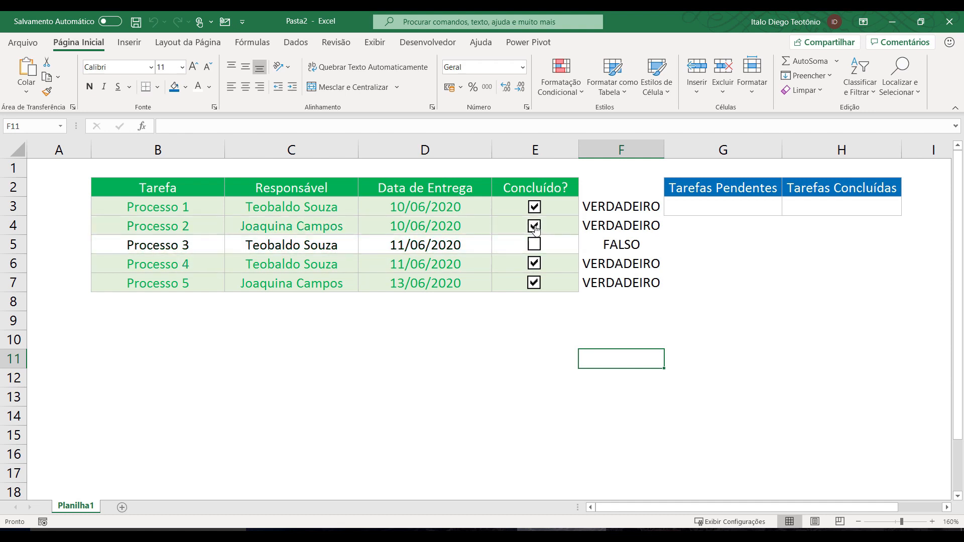
pyautogui.click(534, 226)
pyautogui.click(534, 206)
pyautogui.click(535, 264)
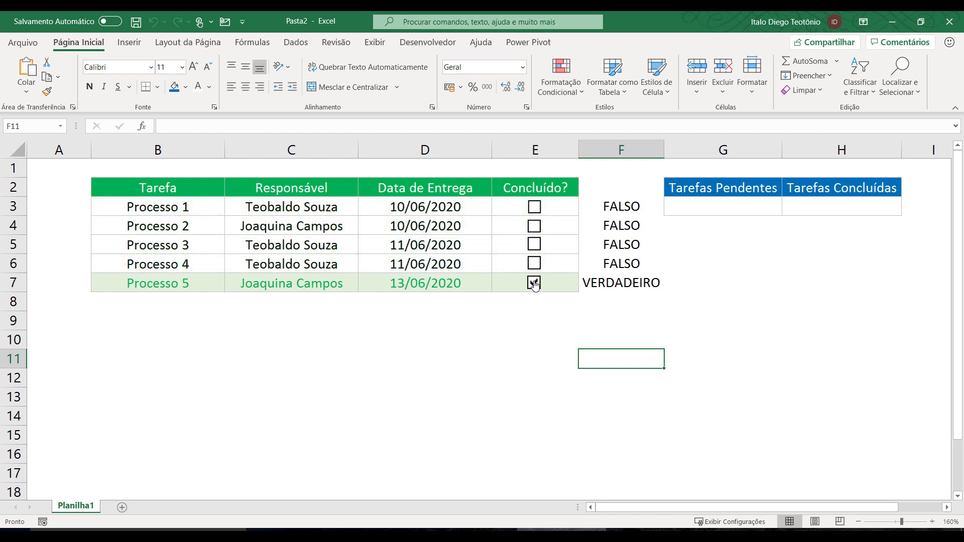
# Step: Untick the Processo 5 check box and tick those of Processo 1, Processo 3 and Processo 4
pyautogui.click(534, 282)
pyautogui.click(534, 245)
pyautogui.click(534, 207)
pyautogui.click(534, 263)
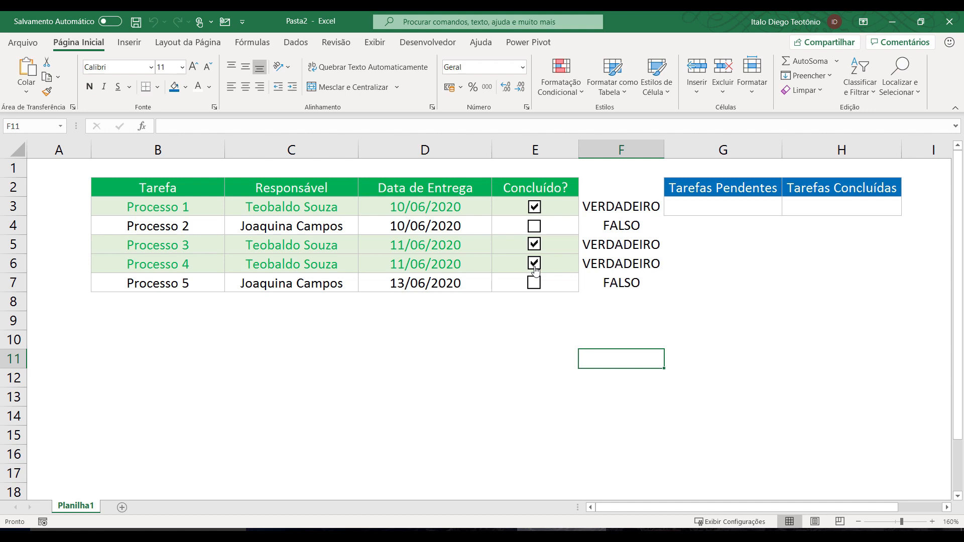
# Step: Enter the formula =cont.se(F3:F7;FALSO) in cell G3 to count the pending tasks
pyautogui.click(708, 208)
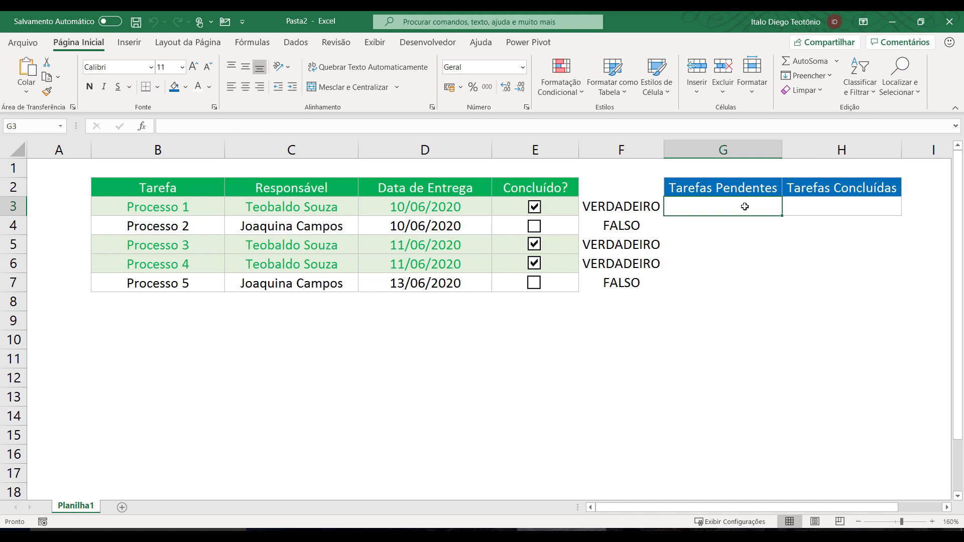
pyautogui.write('=cont.')
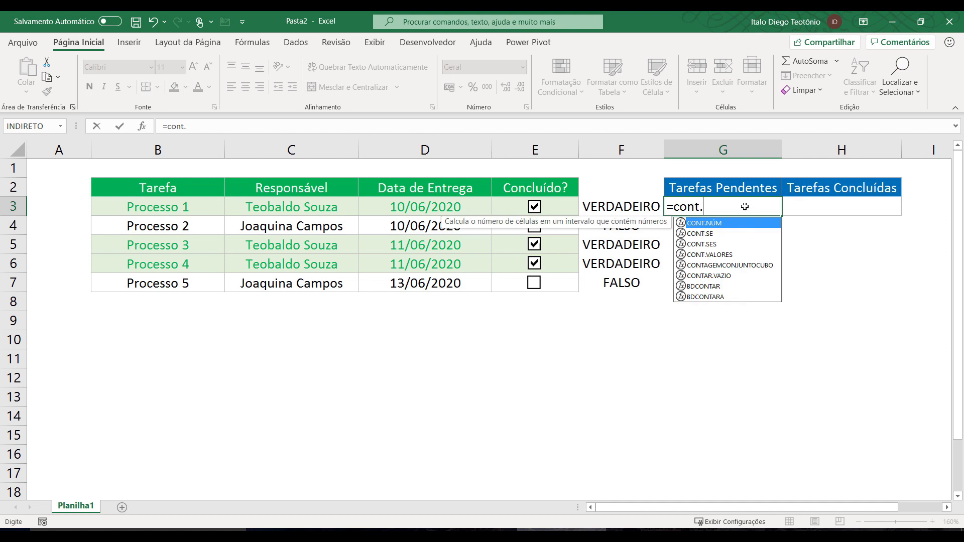
pyautogui.write('se(')
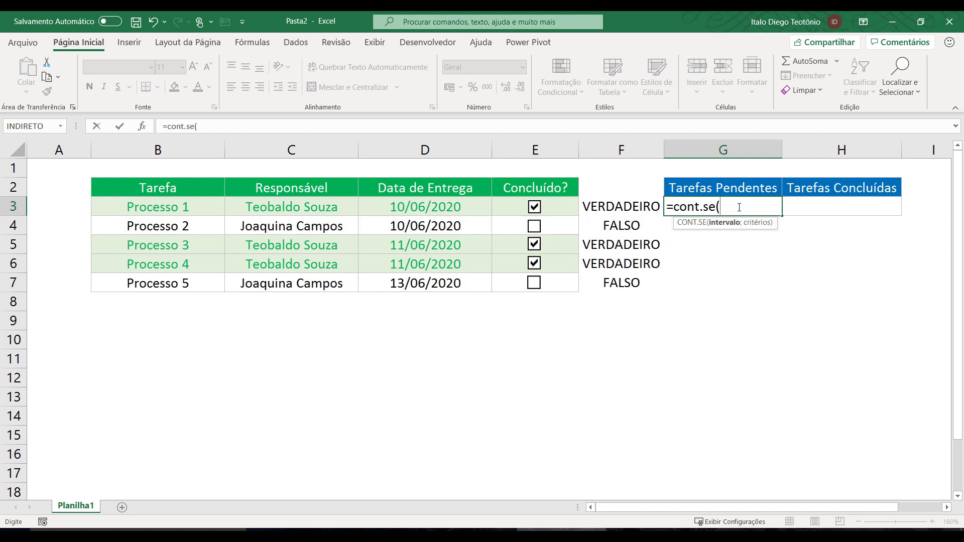
pyautogui.moveTo(610, 204); pyautogui.dragTo(612, 282)
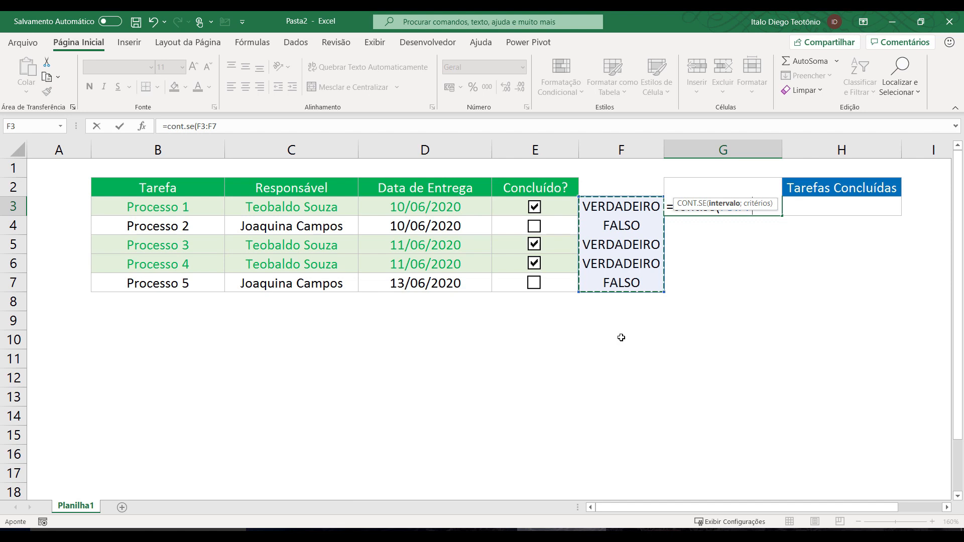
pyautogui.write(';')
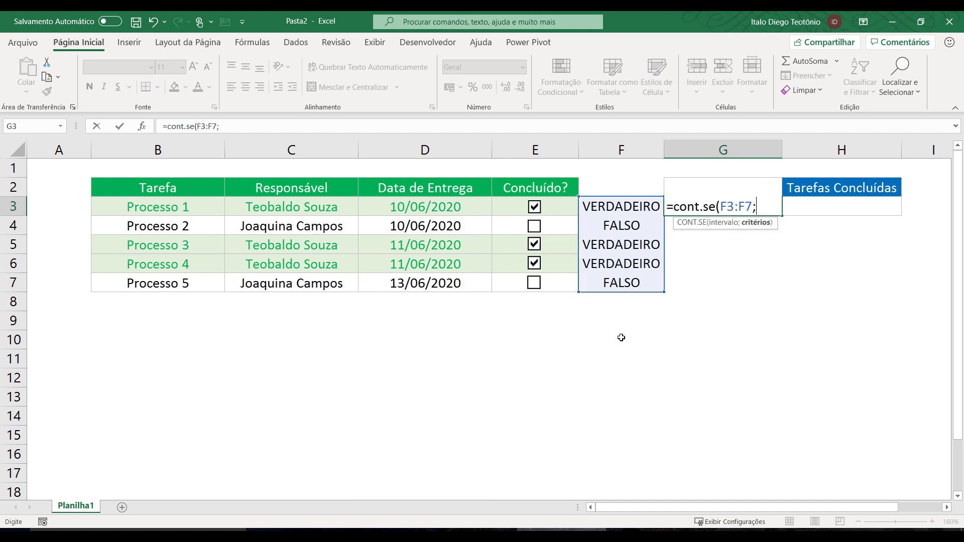
pyautogui.write('FA')
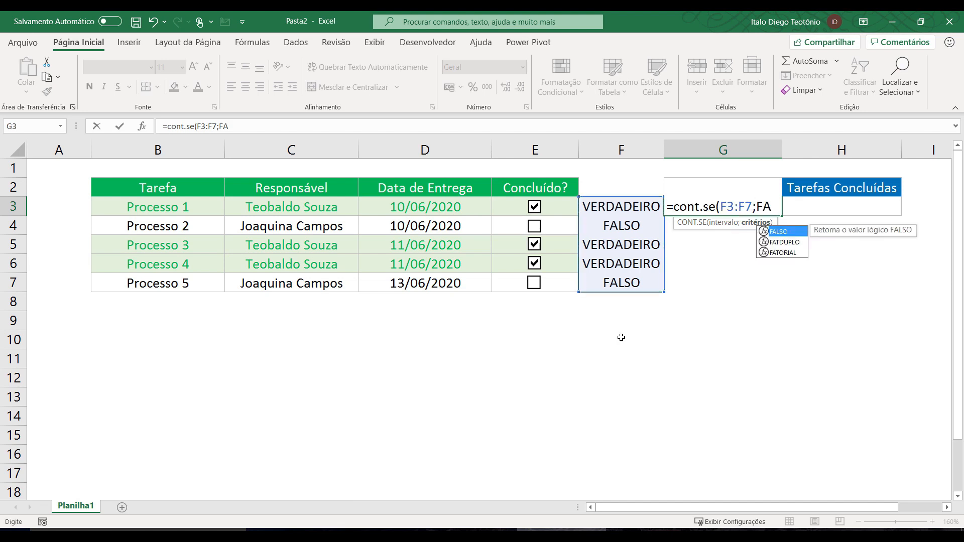
pyautogui.write('LSO')
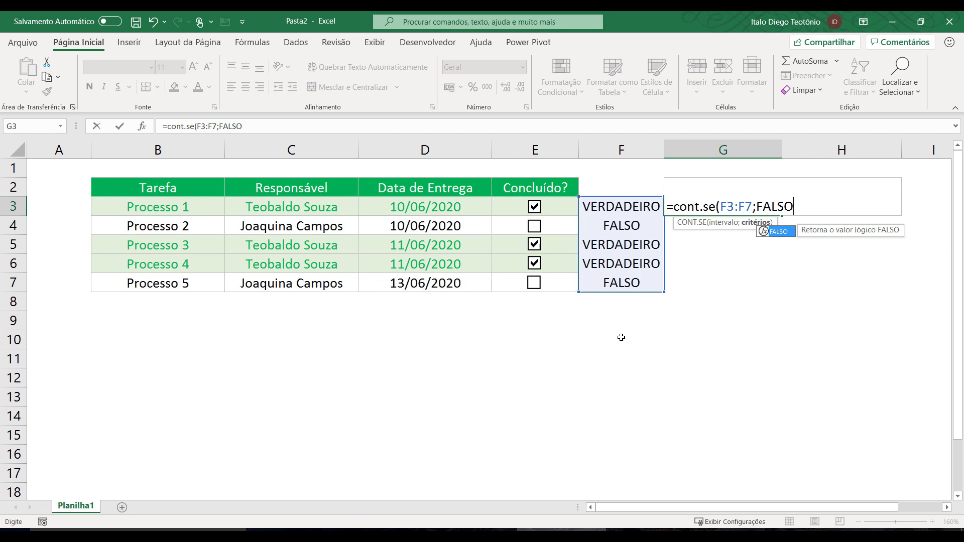
pyautogui.write(')')
pyautogui.press('Return')
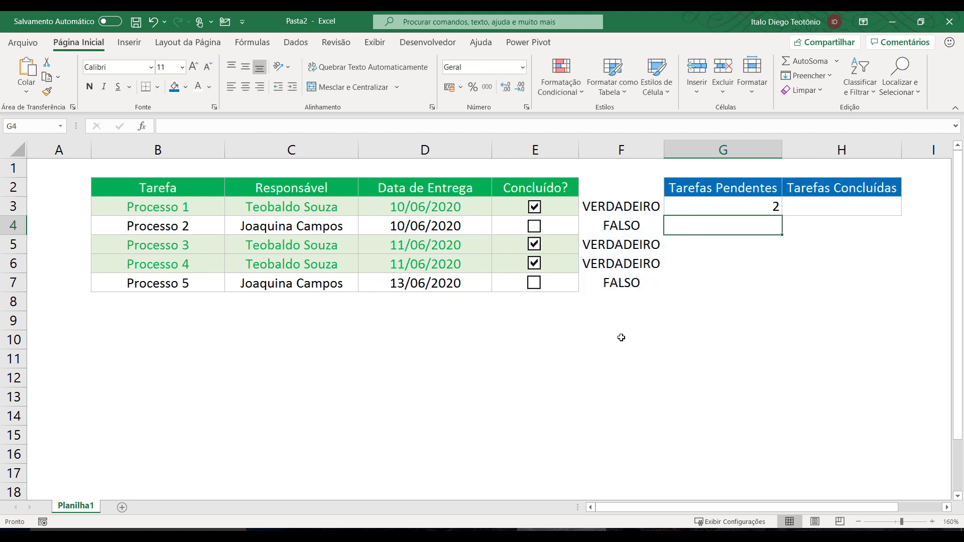
# Step: Enter the formula =cont.se(F3:F7;VERDADEIRO) in cell H3 to count the completed tasks
pyautogui.click(717, 206)
pyautogui.click(839, 208)
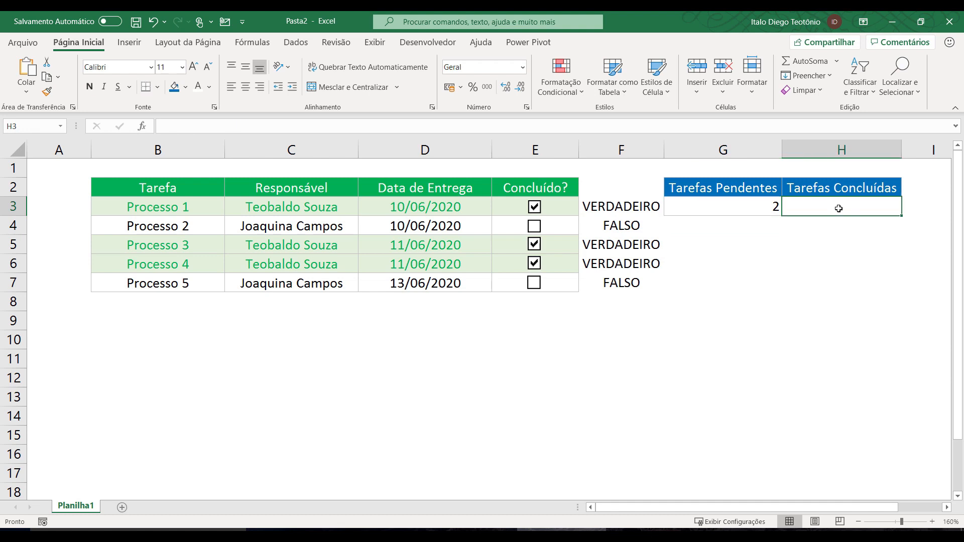
pyautogui.write('=cont.se(')
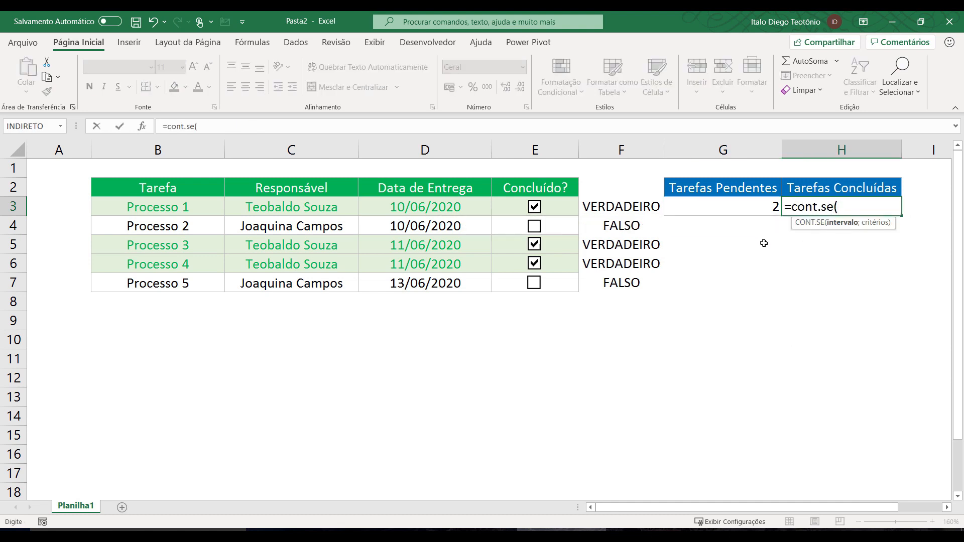
pyautogui.moveTo(634, 207); pyautogui.dragTo(626, 245)
pyautogui.moveTo(626, 277); pyautogui.dragTo(626, 277)
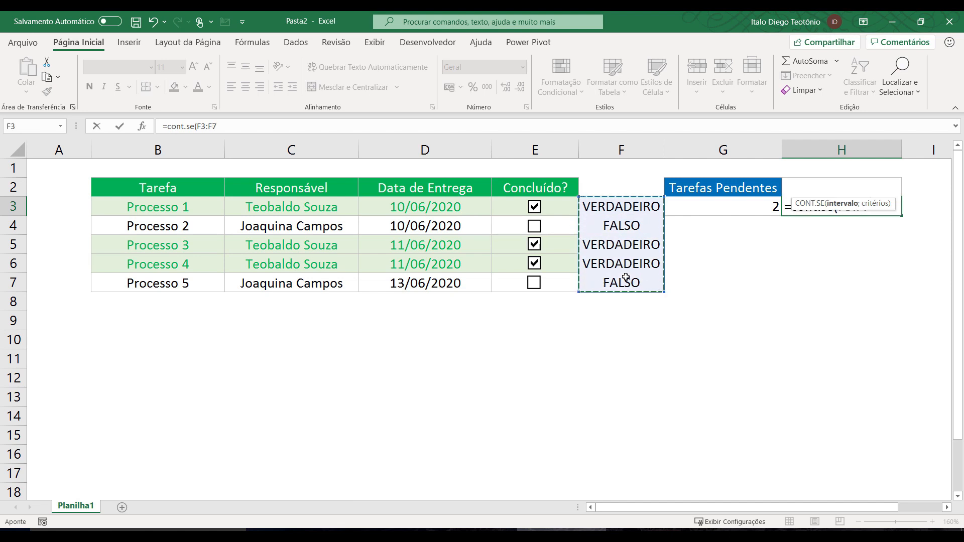
pyautogui.write(';VER')
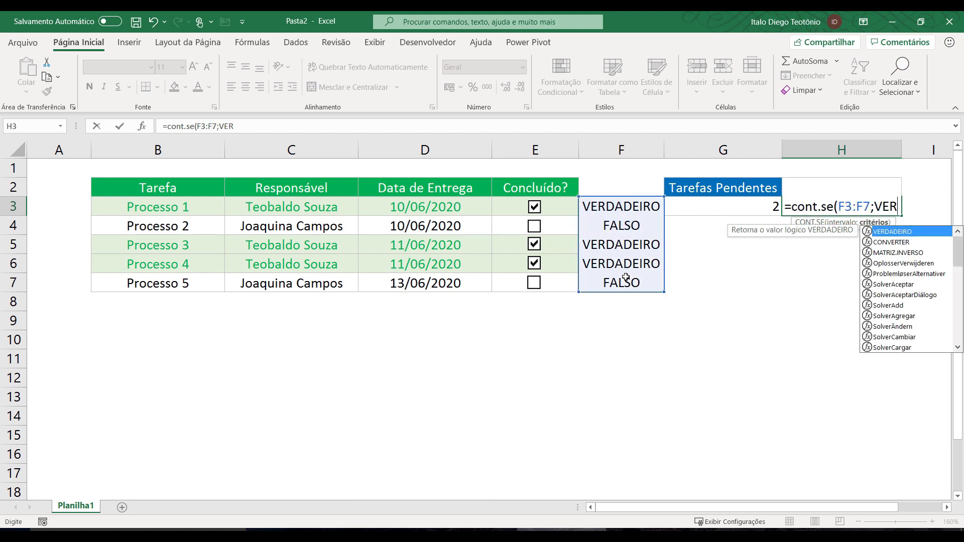
pyautogui.write('DADEIRO)')
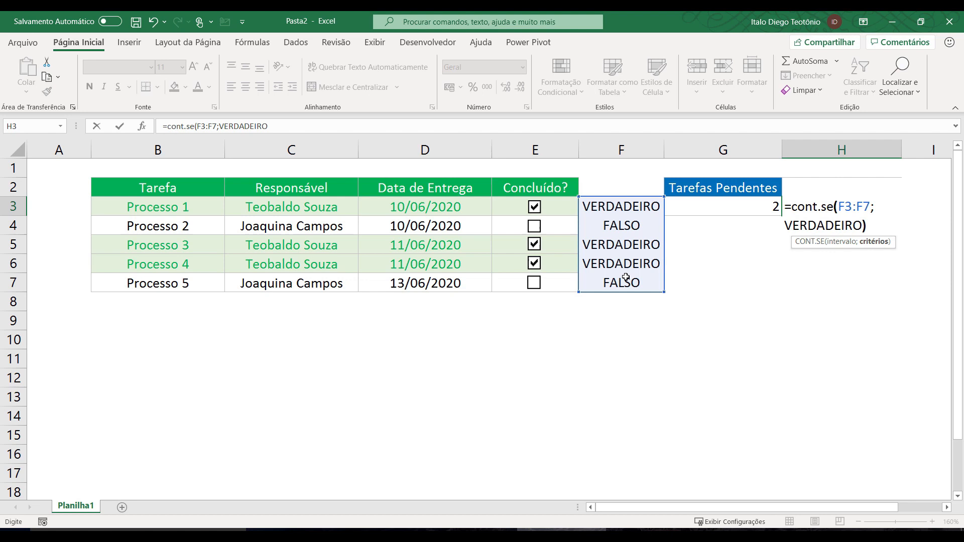
pyautogui.press('Return')
# Step: Centre the contents of the task summary table in G2:H3 horizontally
pyautogui.moveTo(725, 191); pyautogui.dragTo(854, 207)
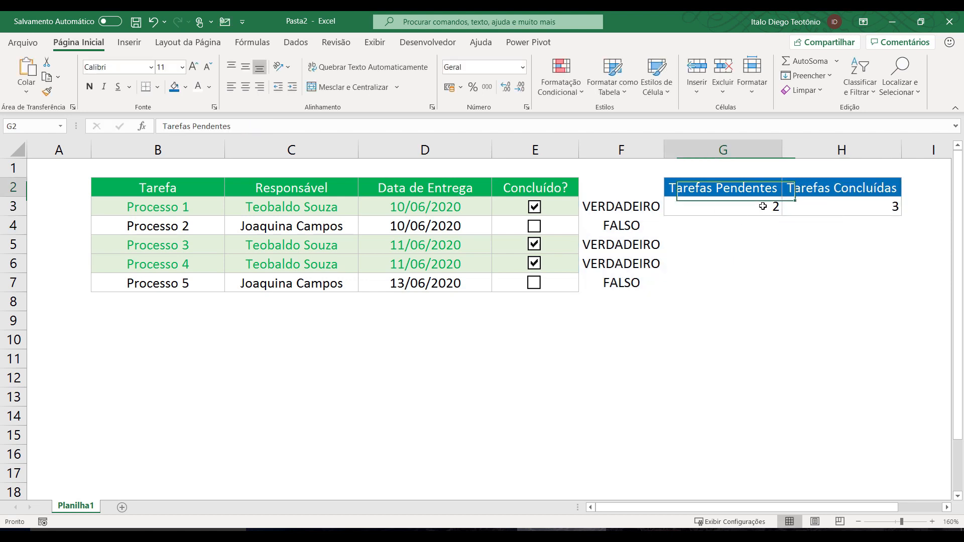
pyautogui.click(235, 88)
pyautogui.click(245, 86)
pyautogui.click(697, 315)
# Step: Test the task counts by toggling the check boxes, ending with only Processo 2, Processo 3 and Processo 4 ticked
pyautogui.click(534, 227)
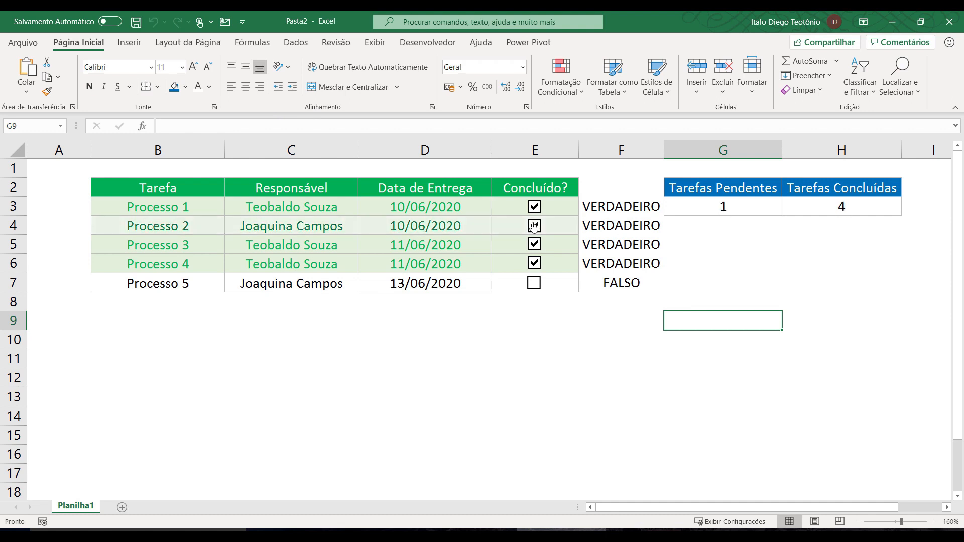
pyautogui.click(534, 283)
pyautogui.click(534, 264)
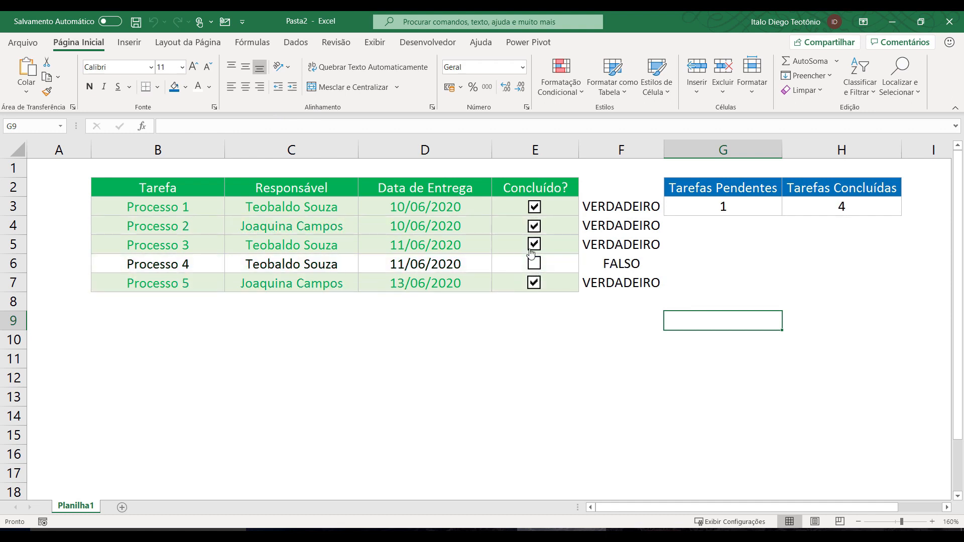
pyautogui.click(534, 245)
pyautogui.click(534, 226)
pyautogui.click(534, 206)
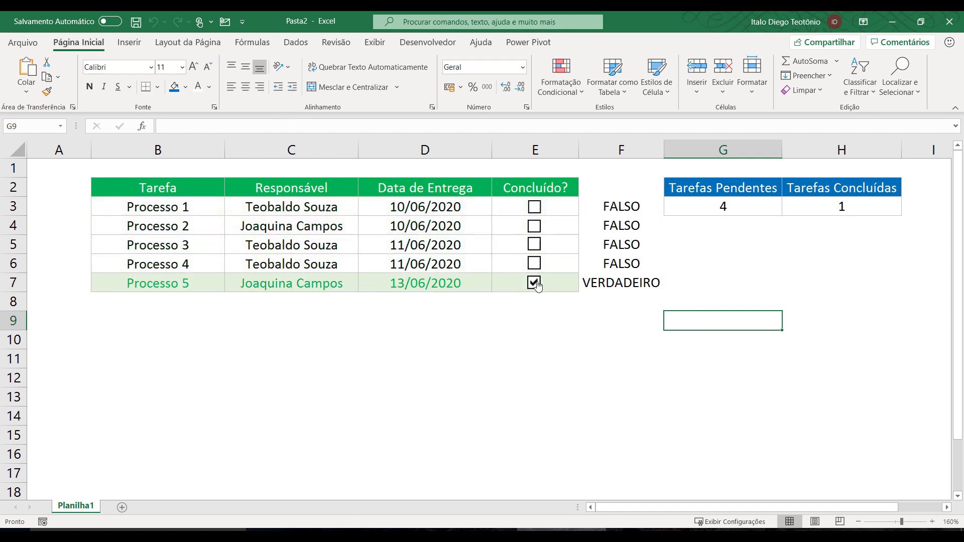
pyautogui.click(534, 283)
pyautogui.click(534, 244)
pyautogui.click(534, 226)
pyautogui.click(534, 263)
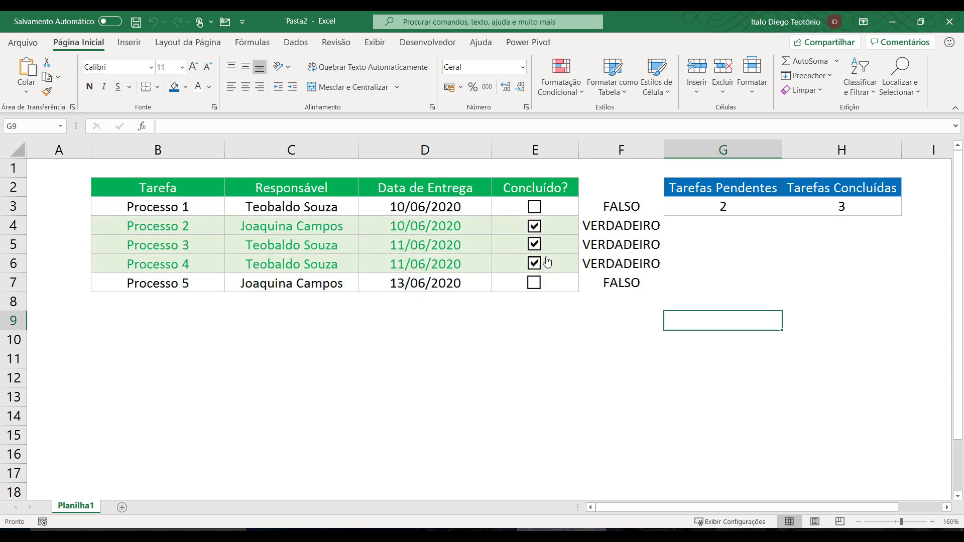
# Step: Hide the linked values in F3:F7 with a white font colour and narrow column F to a thin gap between the tables
pyautogui.moveTo(619, 206); pyautogui.dragTo(620, 278)
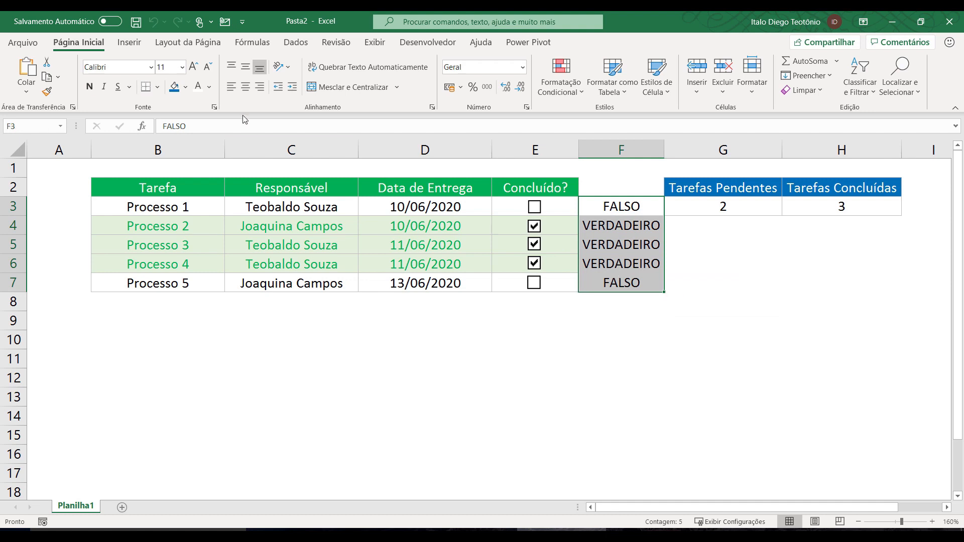
pyautogui.click(198, 86)
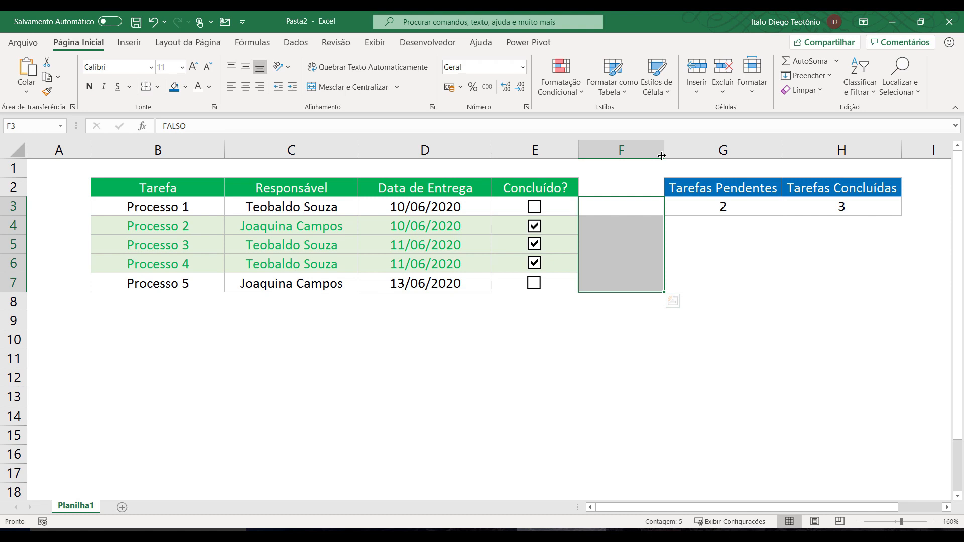
pyautogui.moveTo(661, 156); pyautogui.dragTo(595, 155)
pyautogui.click(546, 352)
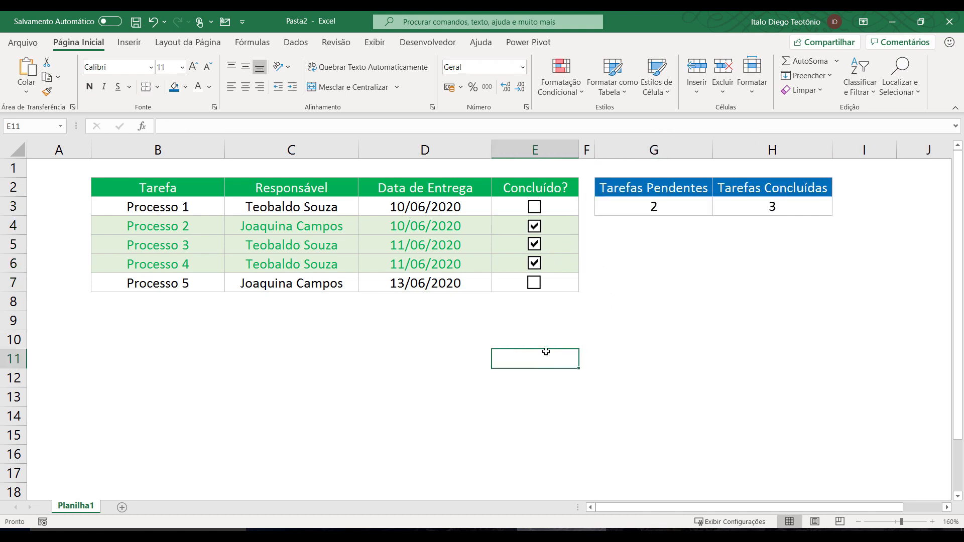
# Step: Tick the check boxes of Processo 1 and Processo 5 and untick that of Processo 4
pyautogui.click(535, 207)
pyautogui.click(534, 282)
pyautogui.click(534, 263)
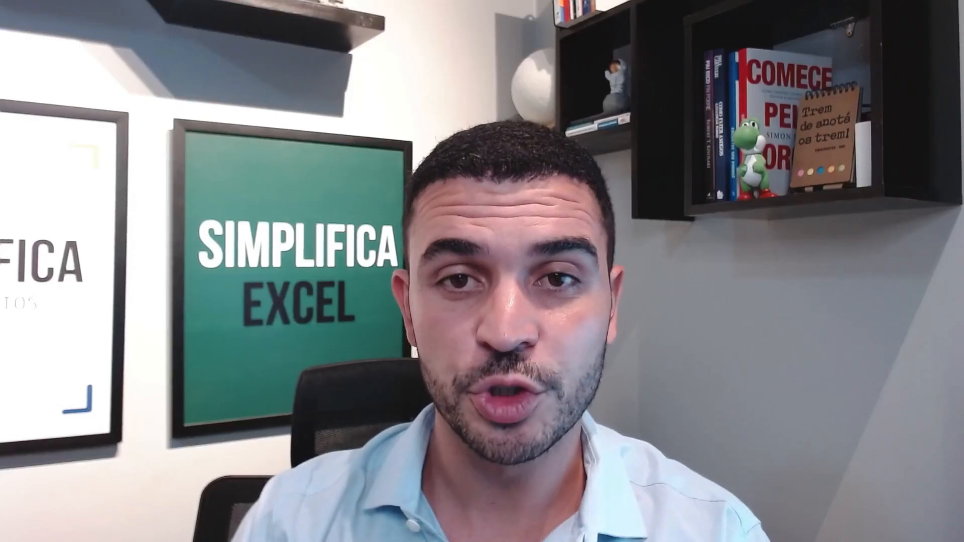